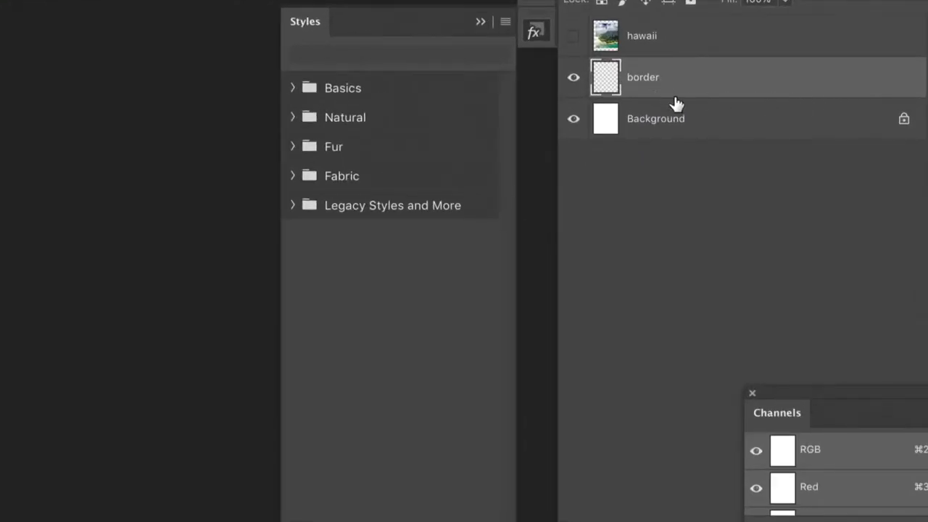
Step: Click through the layers and leave the border layer active
left_click(677, 118)
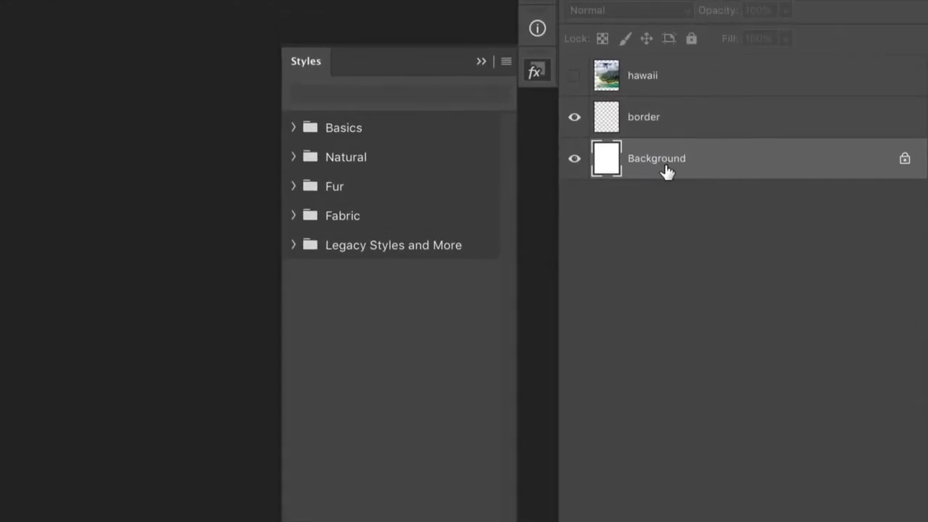
left_click(686, 120)
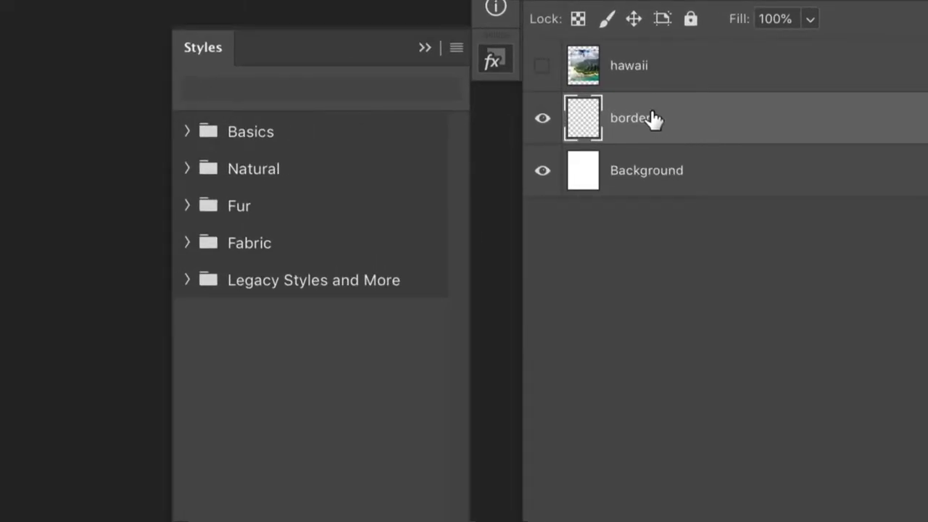
left_click(680, 72)
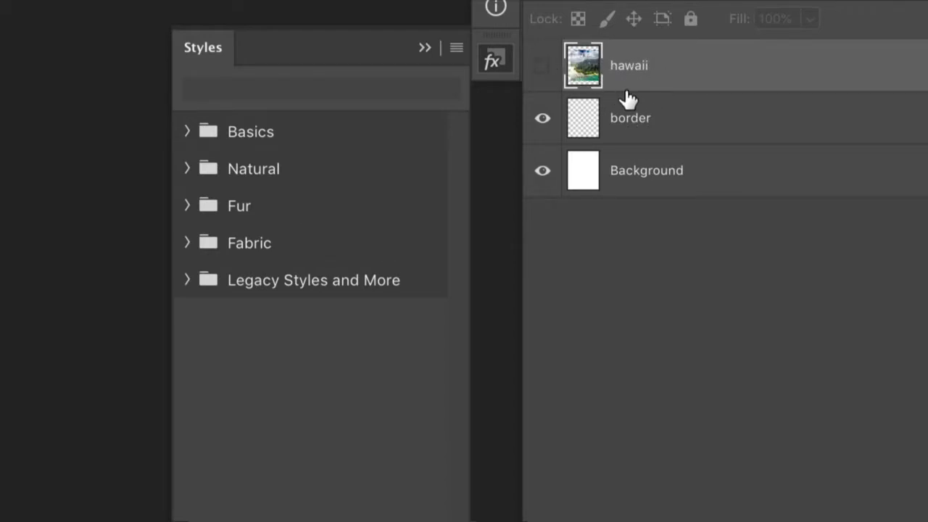
left_click(651, 122)
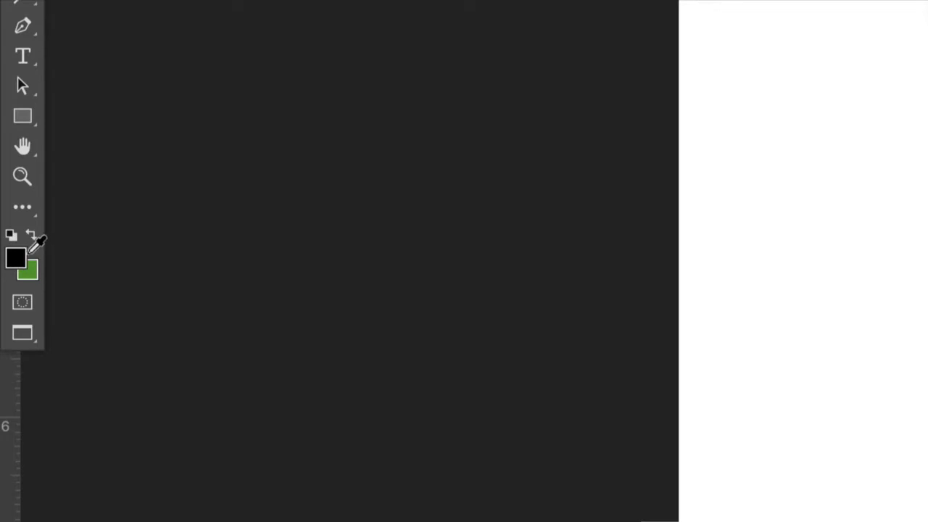
Step: Confirm the foreground colour is black and switch to the Brush tool
left_click(26, 254)
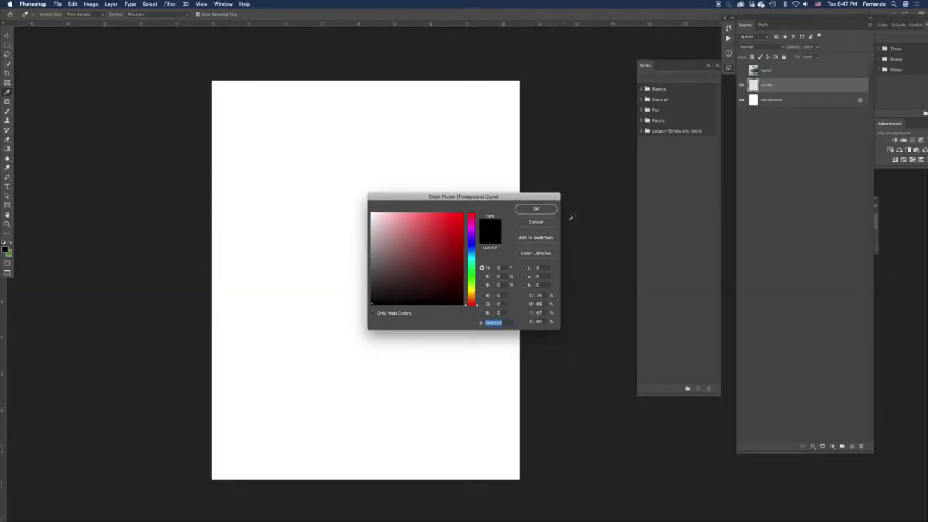
left_click(549, 212)
key("b")
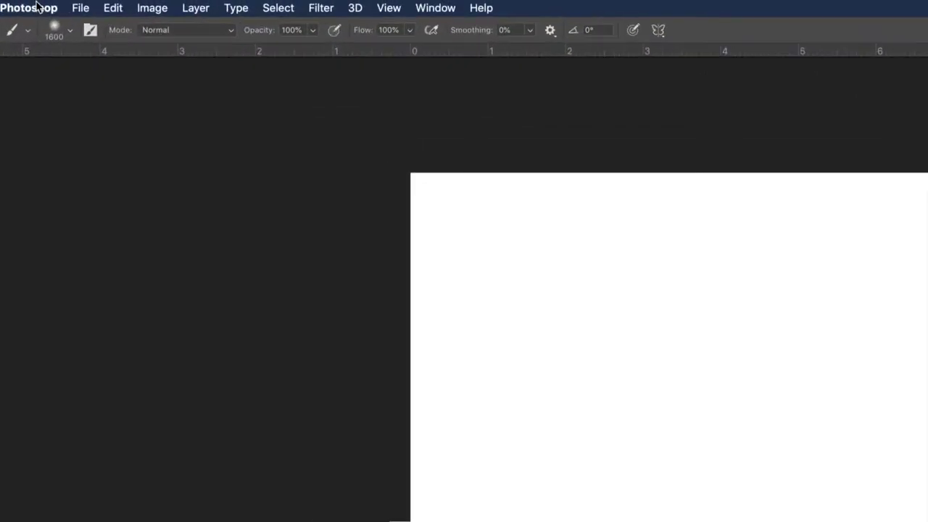
Step: Choose Kyle's Ultimate Pastel Palooza brush, enlarge it to 400 px and raise flow to 100%
left_click(139, 37)
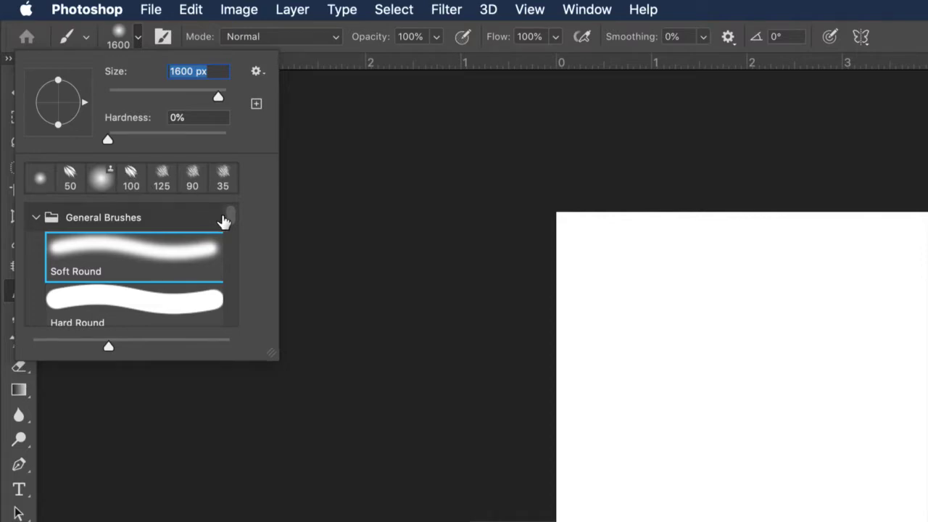
left_click_drag(230, 220, 226, 302)
left_click(137, 264)
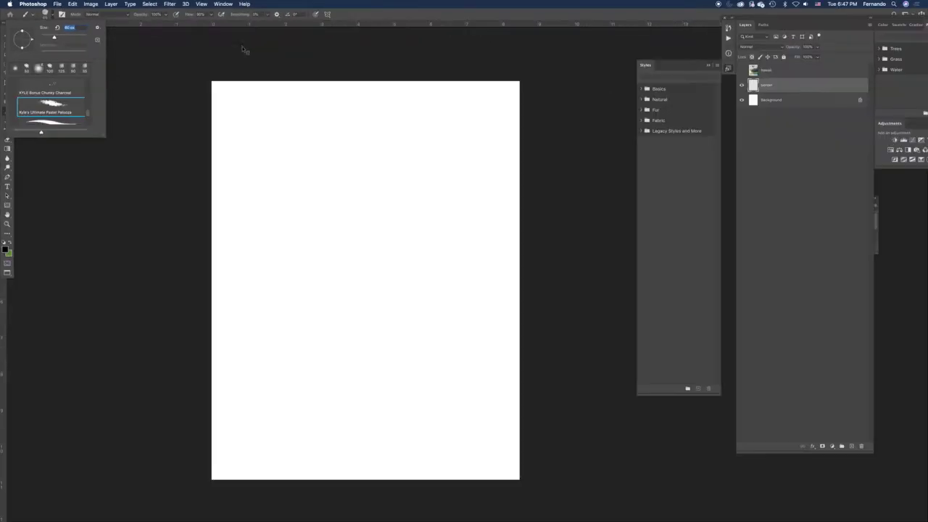
left_click(325, 95)
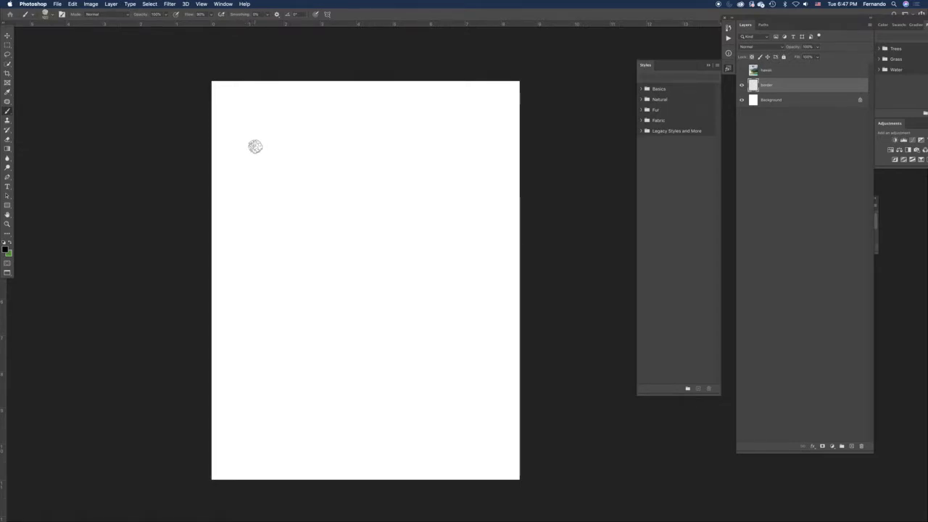
key("bracketright")
key("bracketright")
key("bracketright")
key("bracketright")
key("bracketright")
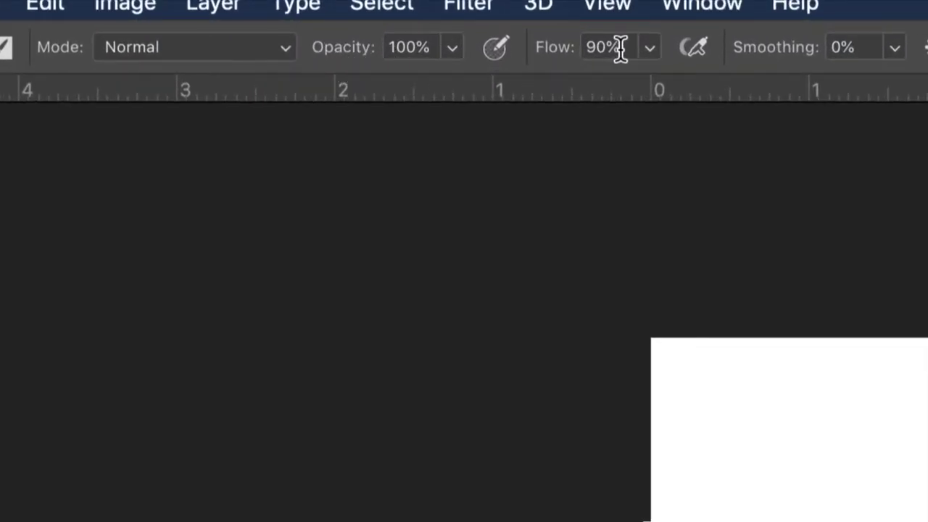
left_click(647, 48)
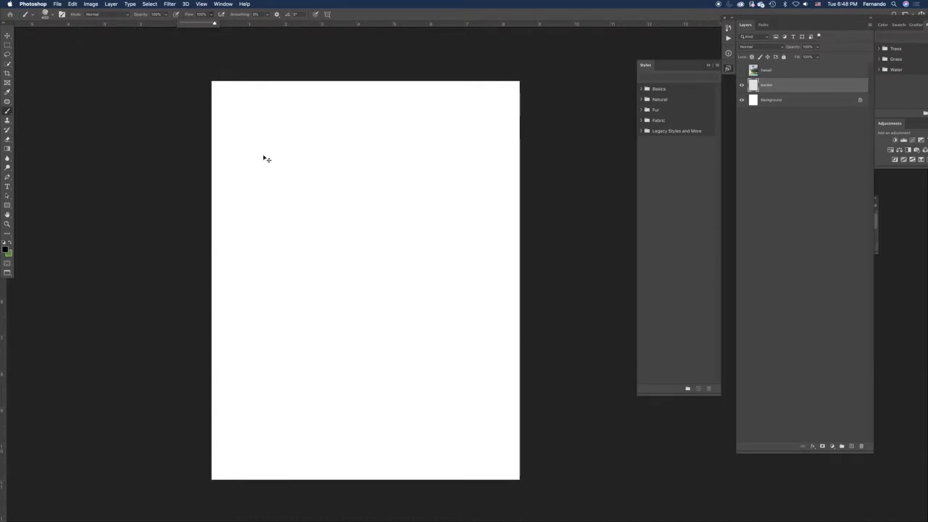
Step: Zoom in and paint black pastel strokes along the top edge and down the right side
key("super+equal")
scroll(152, 159, "up", 3)
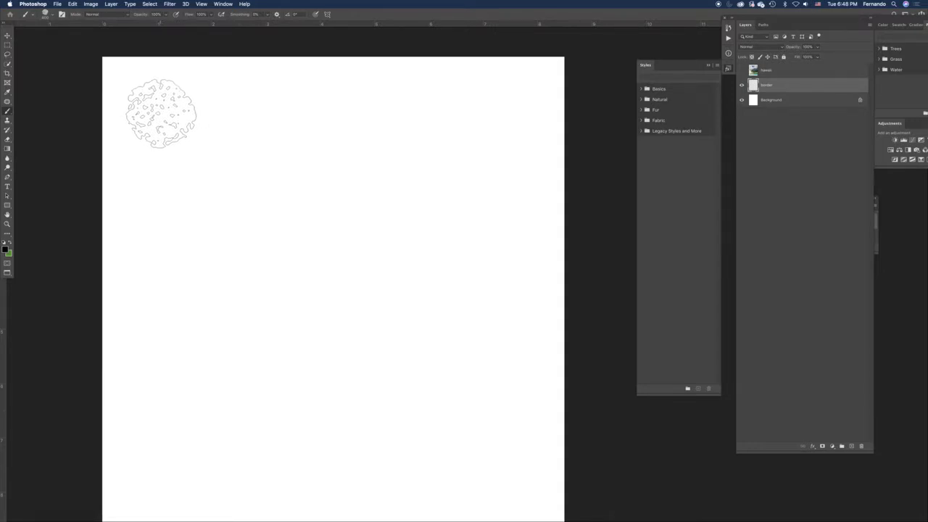
left_click_drag(161, 113, 279, 112)
key("super+z")
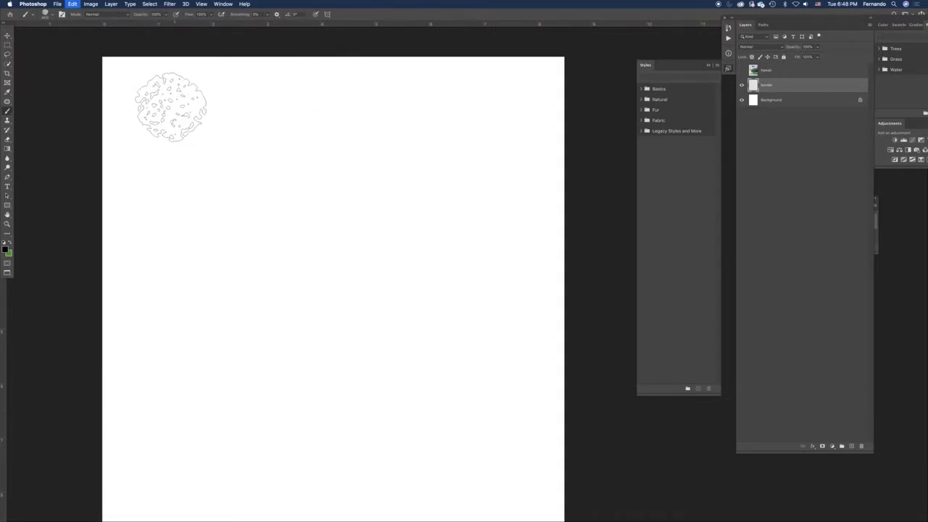
mouse_move(163, 107)
left_mouse_down()
mouse_move(495, 108)
mouse_move(500, 243)
mouse_move(499, 190)
mouse_move(512, 373)
left_mouse_up()
scroll(484, 243, "down", 5)
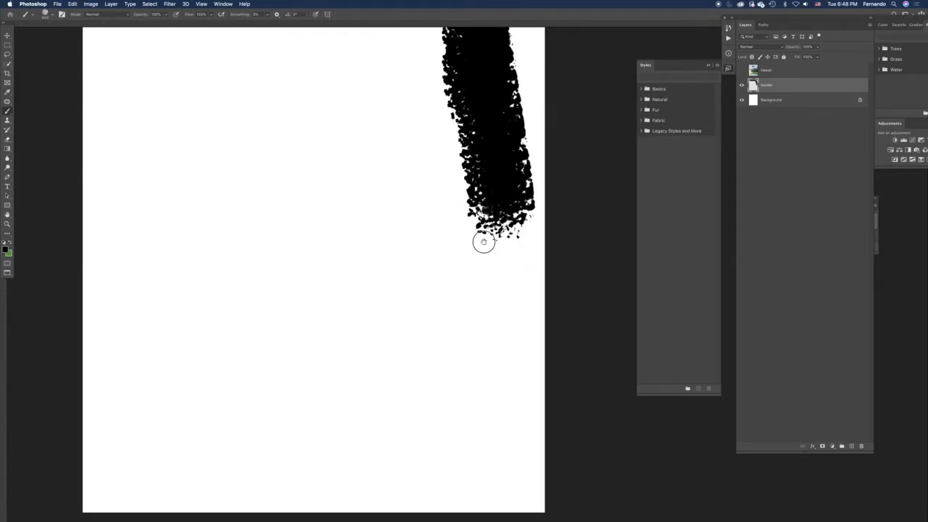
mouse_move(484, 243)
left_mouse_down()
mouse_move(492, 441)
mouse_move(395, 453)
mouse_move(156, 456)
mouse_move(134, 421)
mouse_move(130, 319)
mouse_move(145, 116)
left_mouse_up()
Step: Paint the left side, fit the page on screen, then thicken the inner corner and fill the centre
scroll(157, 198, "up", 1)
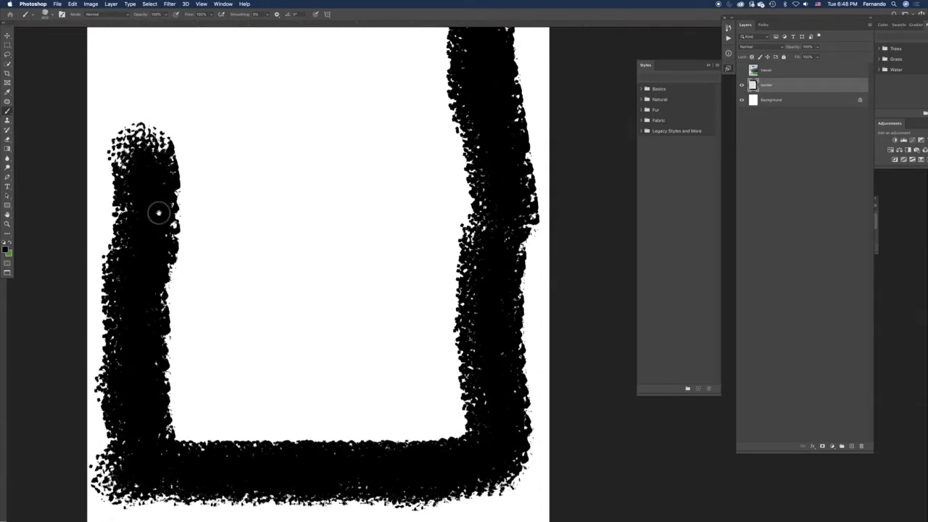
scroll(157, 198, "up", 5)
mouse_move(153, 209)
left_mouse_down()
mouse_move(161, 174)
mouse_move(159, 230)
mouse_move(155, 105)
left_mouse_up()
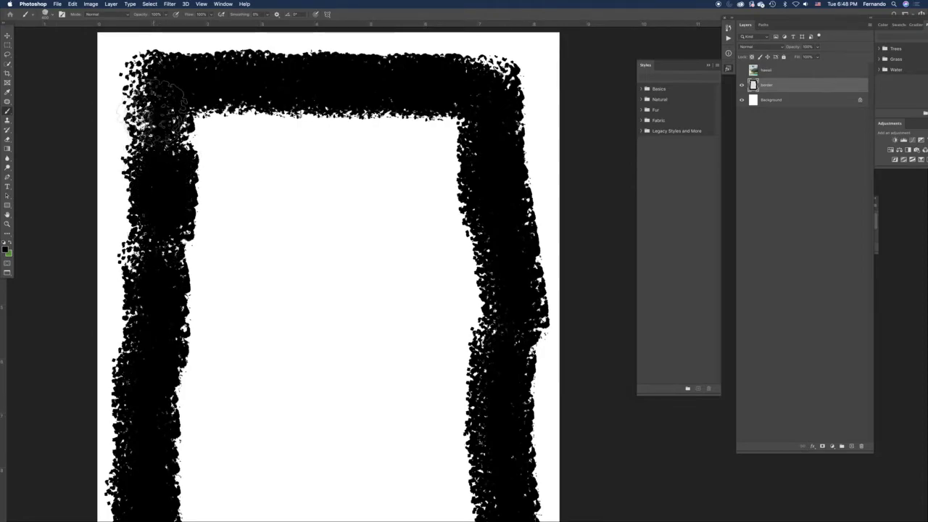
scroll(340, 191, "down", 1)
scroll(342, 200, "up", 1)
key("super+0")
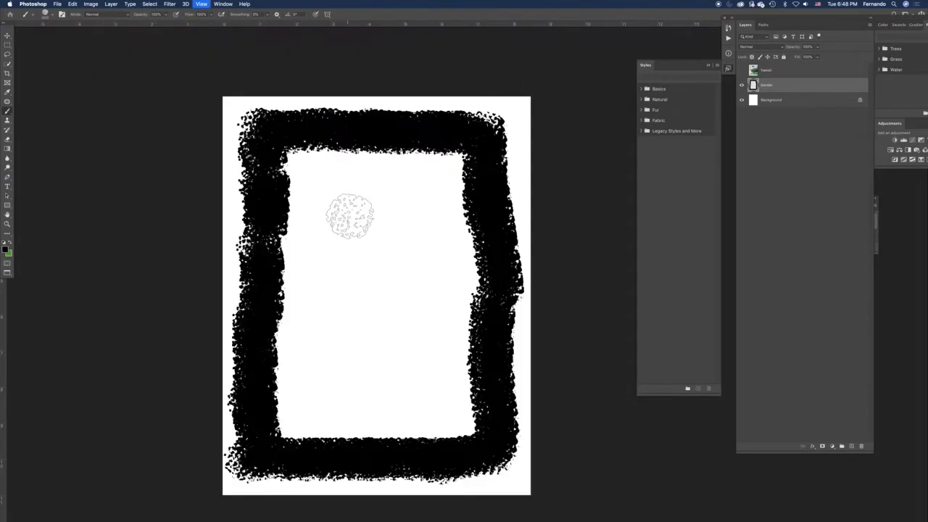
mouse_move(310, 155)
left_mouse_down()
mouse_move(301, 149)
mouse_move(290, 174)
mouse_move(304, 287)
mouse_move(299, 313)
left_mouse_up()
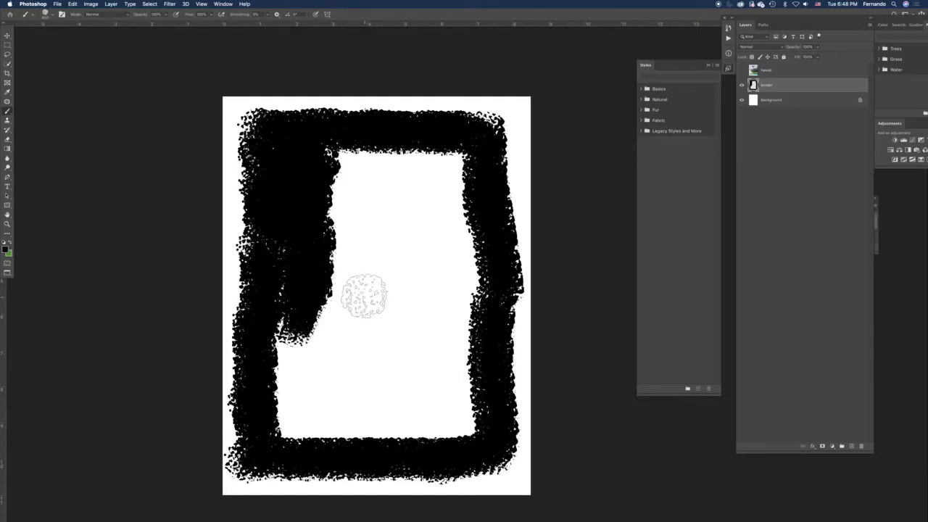
mouse_move(367, 298)
left_mouse_down()
mouse_move(383, 210)
mouse_move(363, 290)
mouse_move(436, 290)
mouse_move(428, 211)
mouse_move(366, 188)
mouse_move(457, 163)
mouse_move(454, 312)
mouse_move(431, 406)
mouse_move(330, 381)
mouse_move(363, 355)
mouse_move(298, 363)
mouse_move(301, 417)
mouse_move(362, 428)
mouse_move(393, 241)
left_mouse_up()
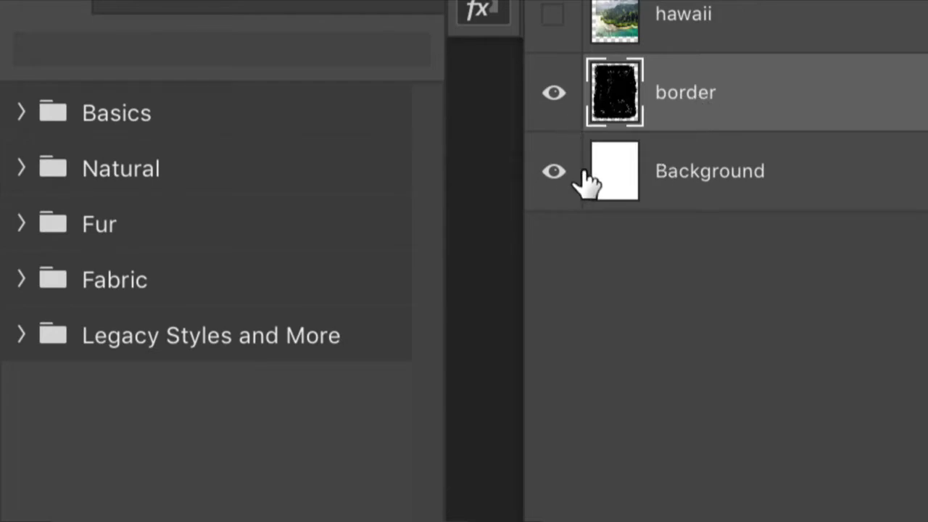
Step: Hide the white Background, load the border layer's strokes as a selection, and show the hawaii layer
left_click(554, 175)
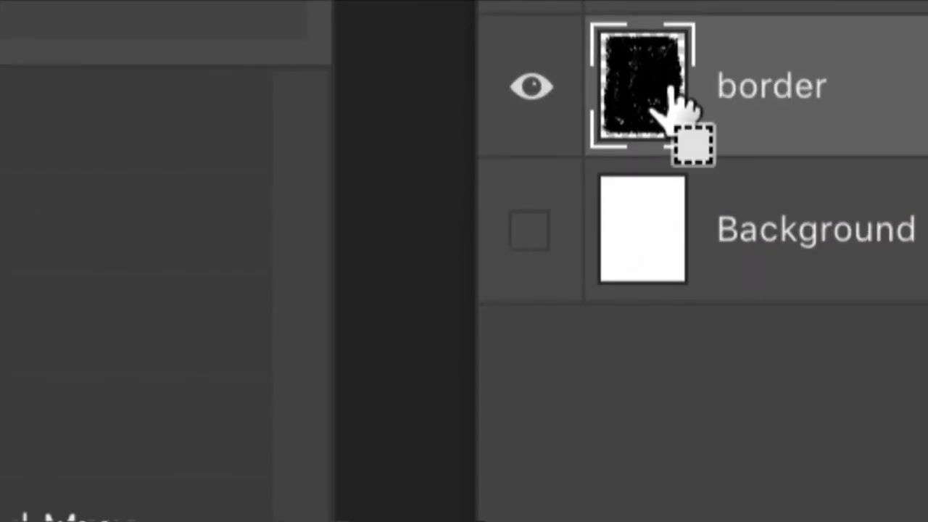
left_click(648, 103, "ctrl")
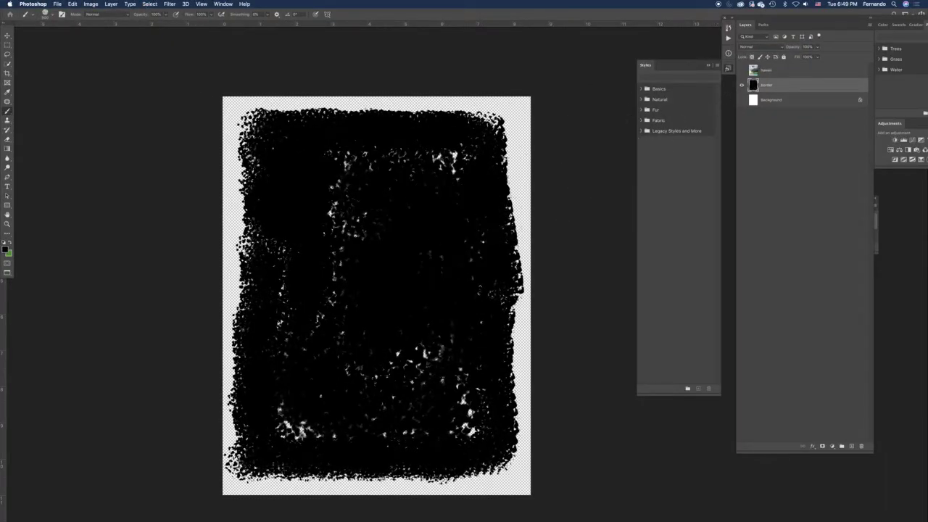
left_click(742, 70)
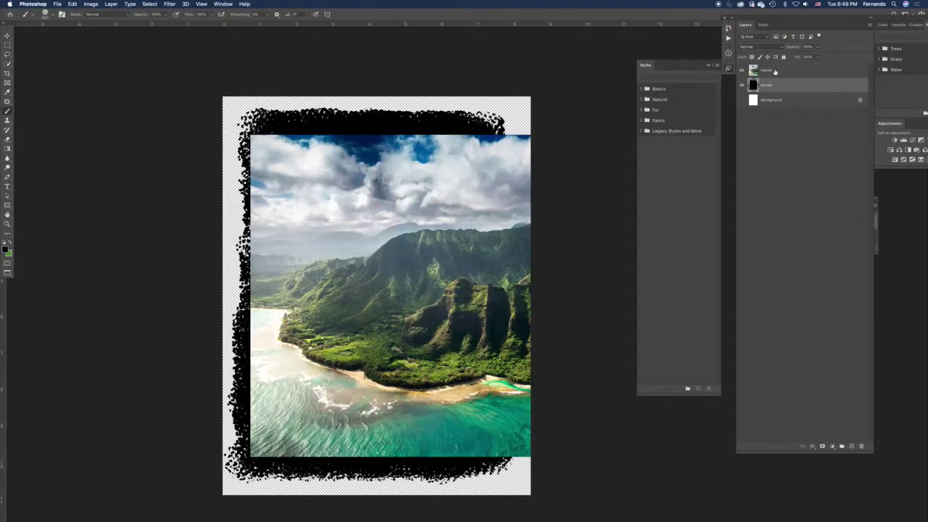
Step: Scale the hawaii photo past the top-left and bottom-right canvas corners, then toggle its visibility to check
left_click(777, 71)
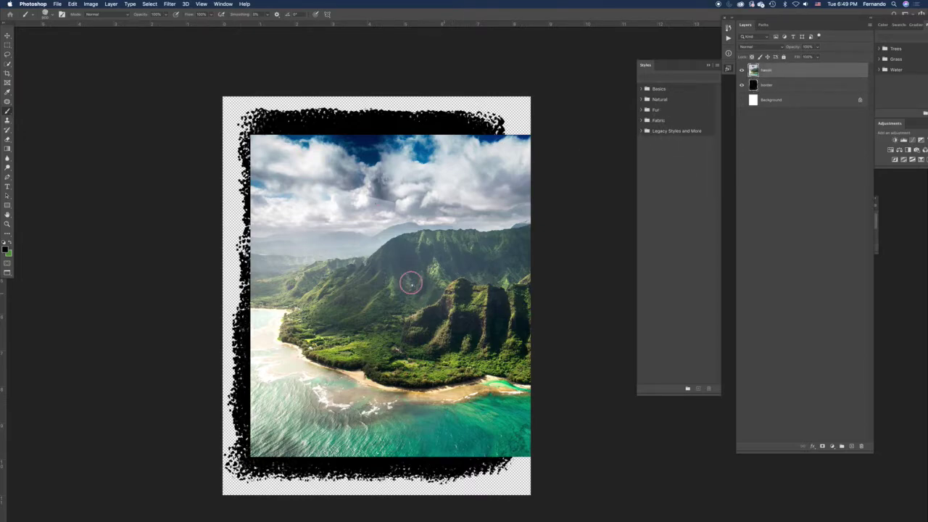
left_click_drag(411, 284, 374, 290)
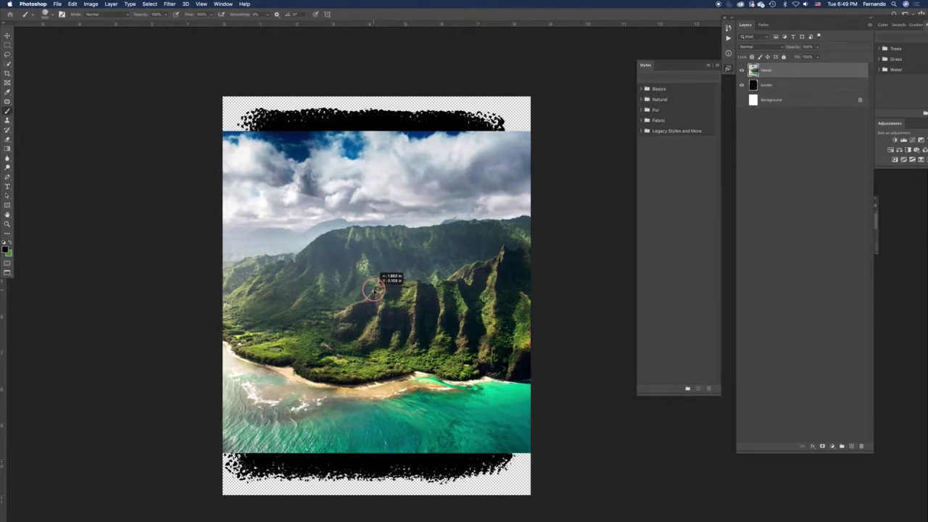
key("ctrl+t")
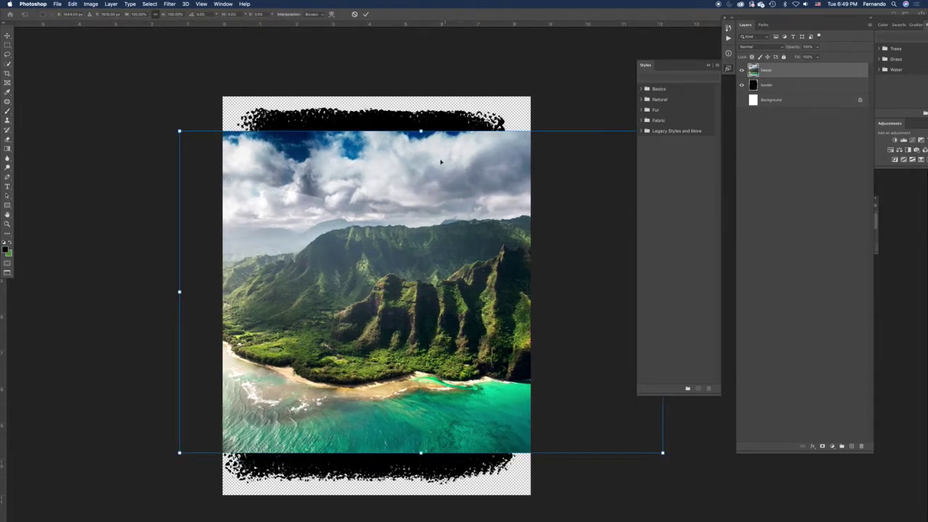
key("super+minus")
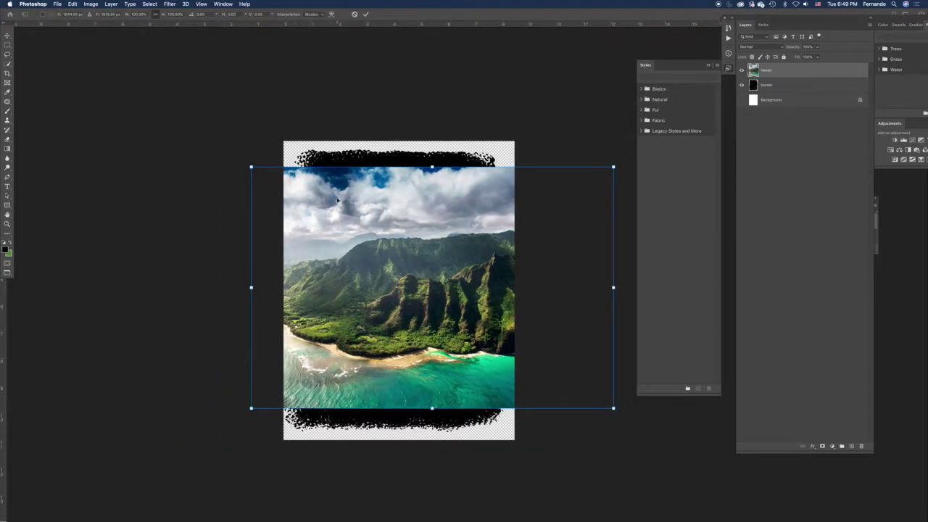
left_click_drag(251, 167, 214, 144)
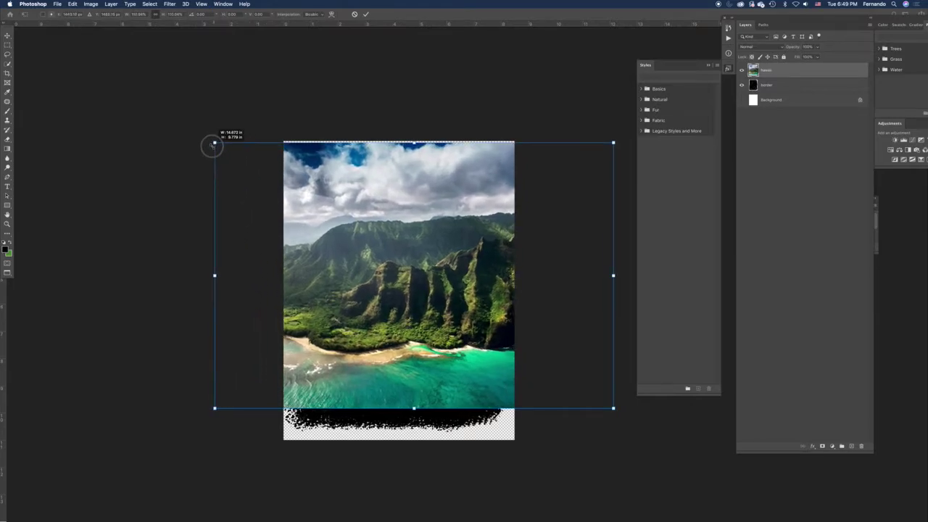
left_click_drag(615, 410, 654, 438)
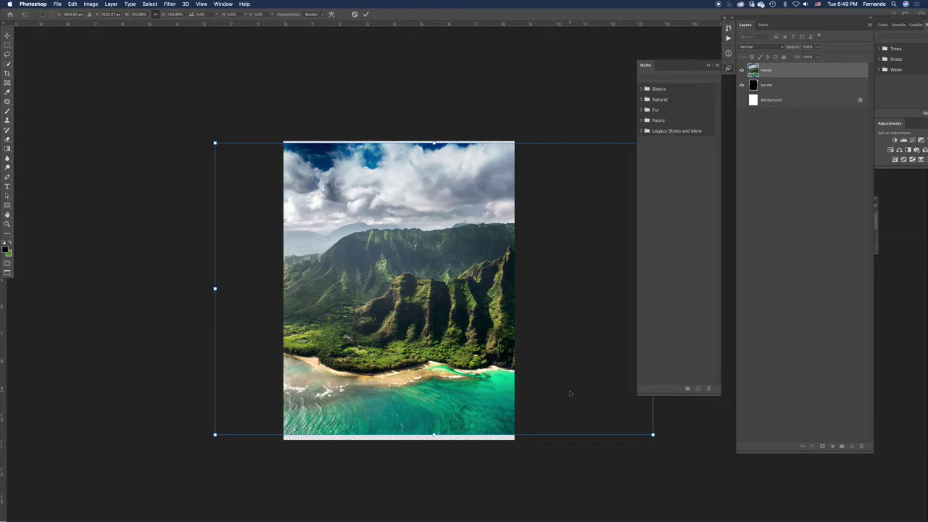
key("Return")
key("b")
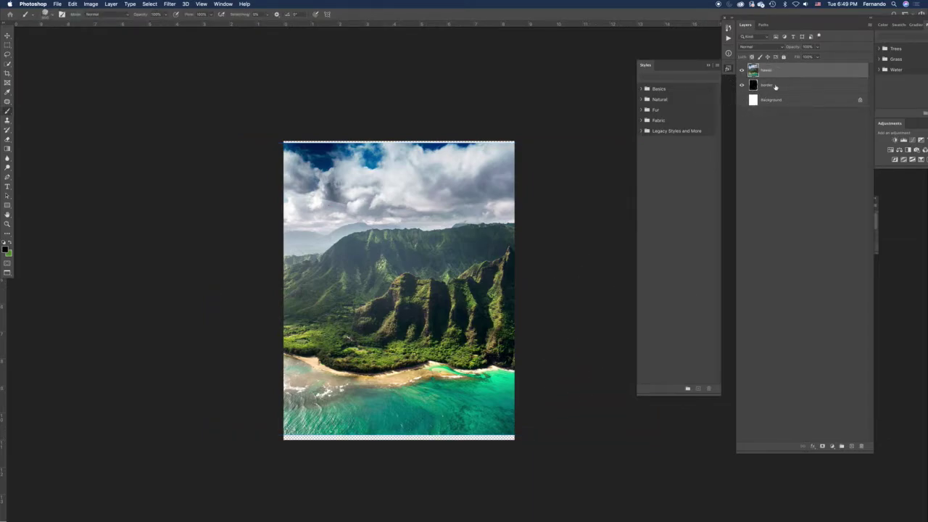
left_click(742, 70)
left_click(742, 70)
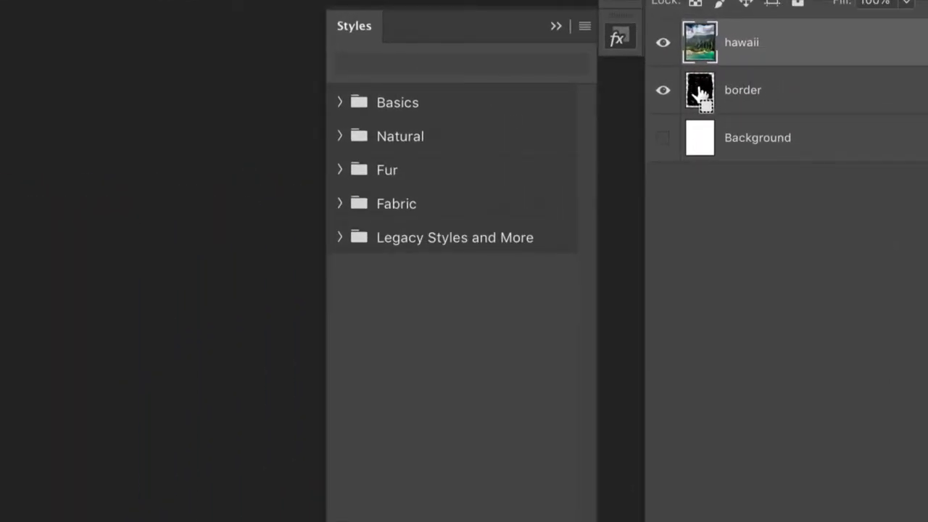
Step: Load the border layer's shape as a selection and add it as a layer mask on hawaii
left_click(701, 93, "ctrl")
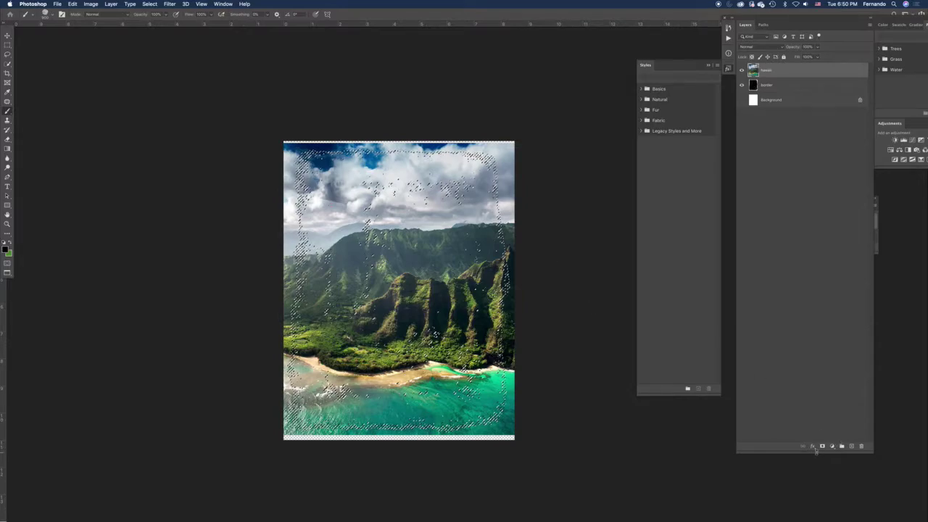
left_click_drag(820, 451, 798, 136)
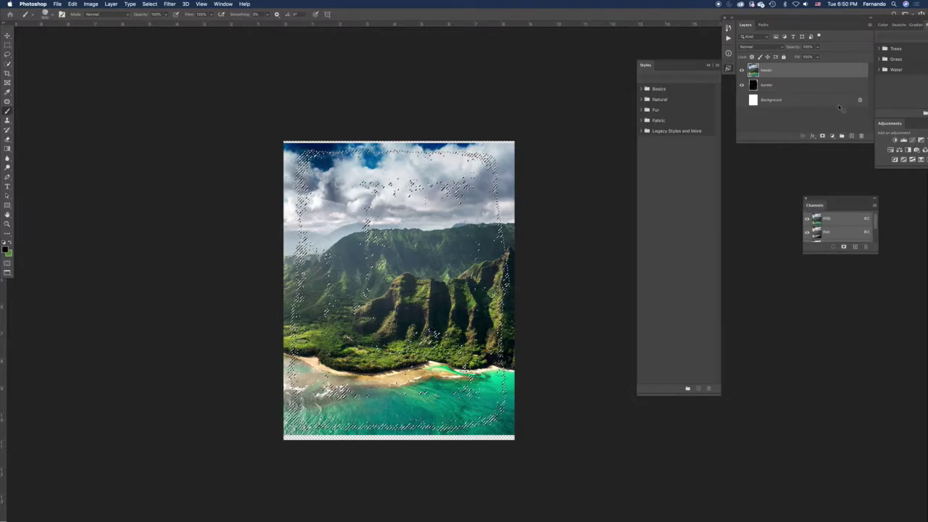
left_click_drag(759, 22, 525, 99)
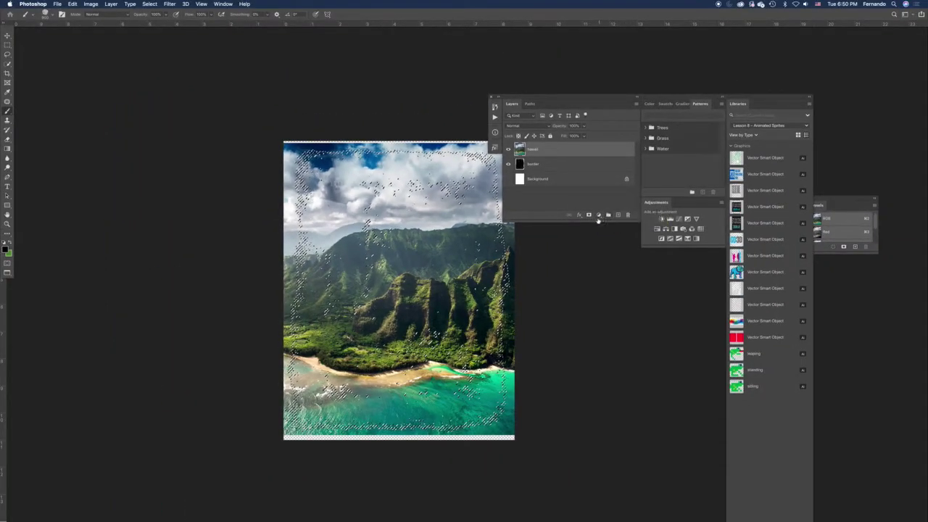
left_click(589, 215)
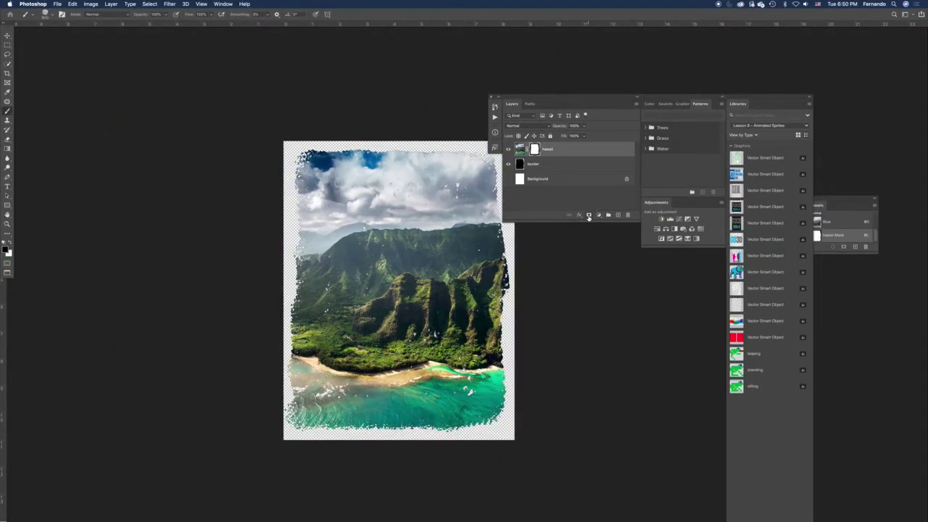
left_click_drag(543, 101, 642, 80)
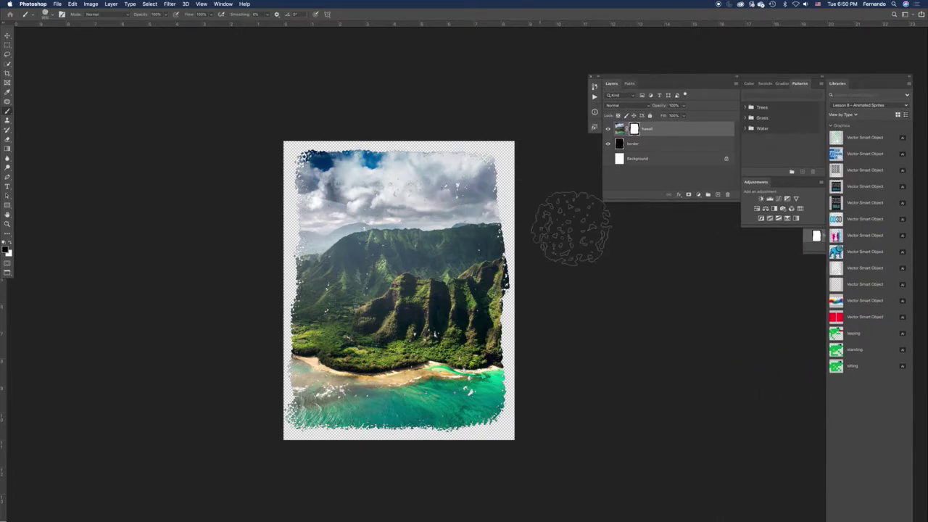
Step: Show the white Background behind the masked photo, zoom in on its edges, and target the hawaii mask
left_click(609, 159)
left_click(7, 36)
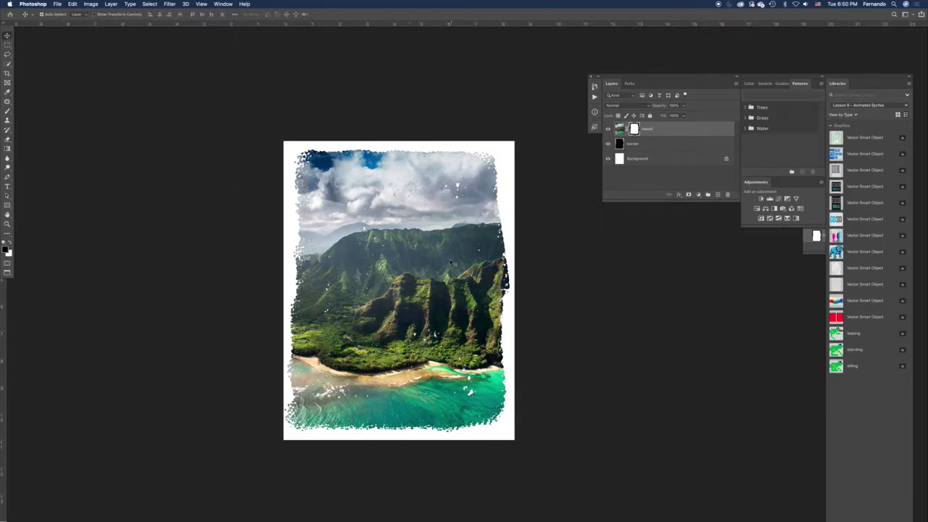
scroll(450, 262, "up", 5)
scroll(432, 341, "up", 10)
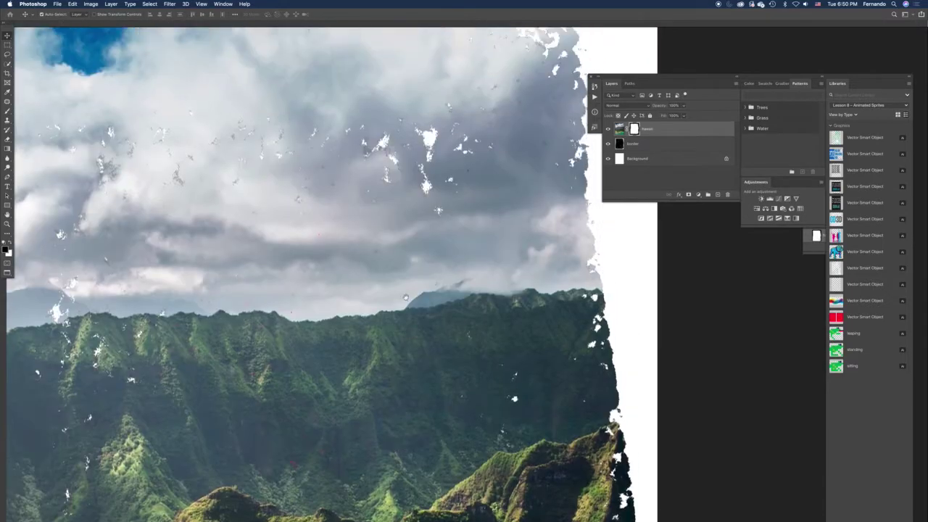
scroll(432, 342, "up", 5)
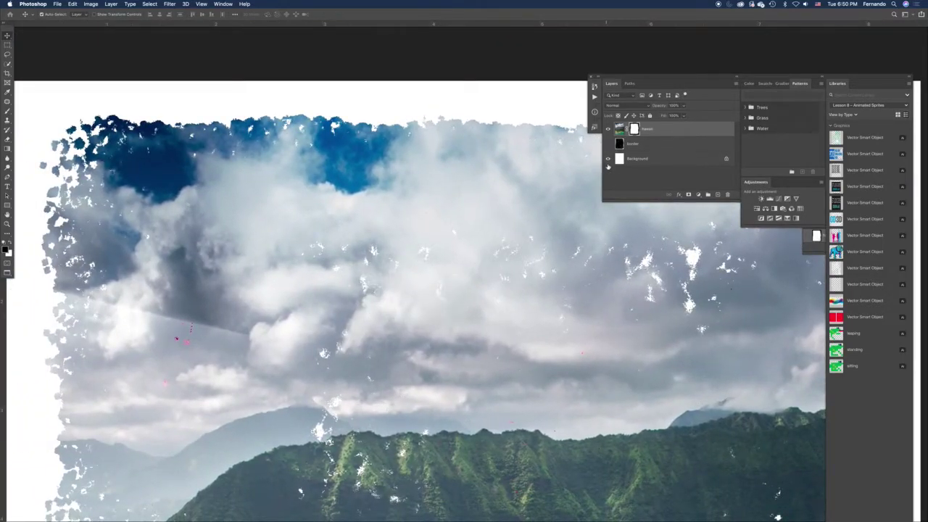
left_click(632, 142)
left_click(644, 129)
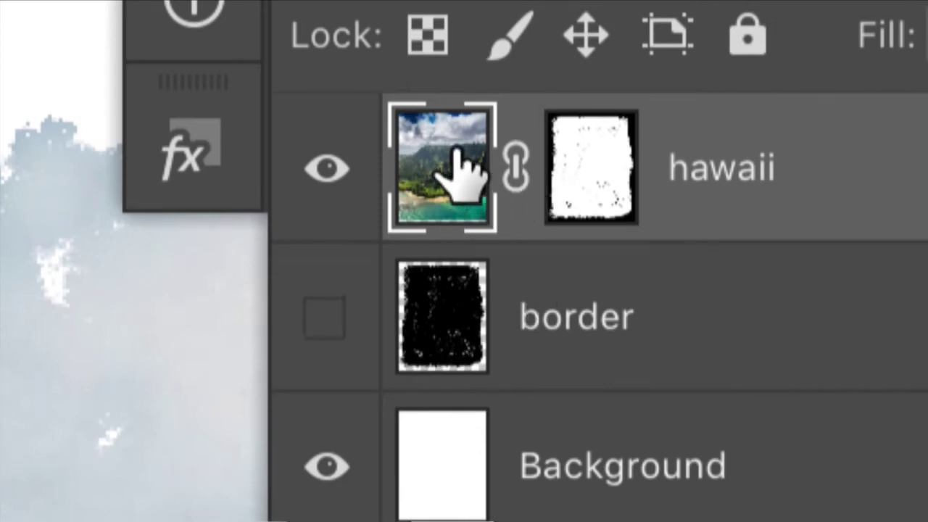
left_click(583, 156)
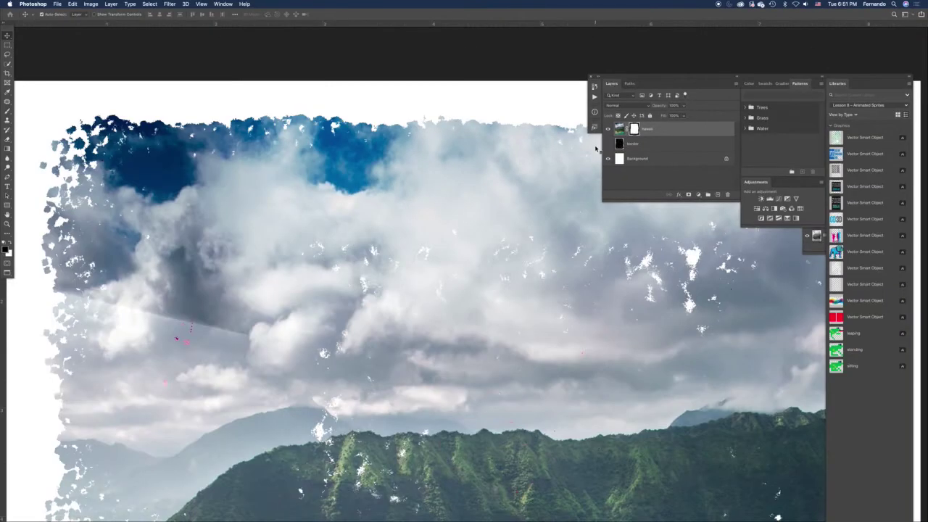
key("super+minus")
key("super+minus")
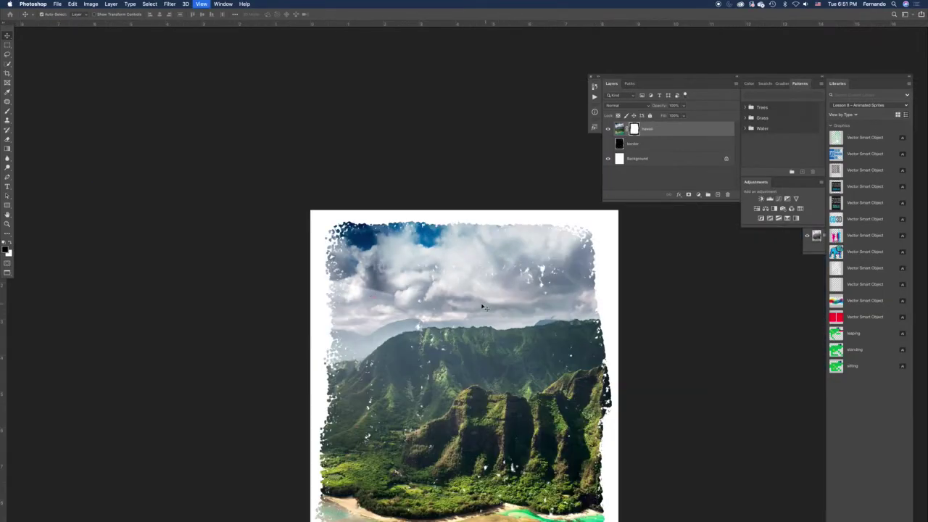
Step: Paint low-opacity strokes on the hawaii mask to fade the mountains, undoing a stroke
left_click_drag(477, 296, 390, 170)
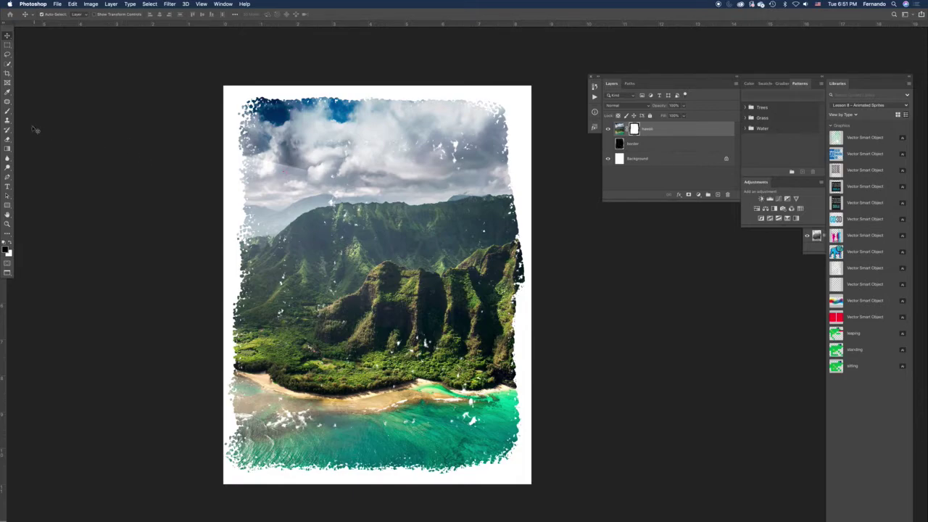
key("b")
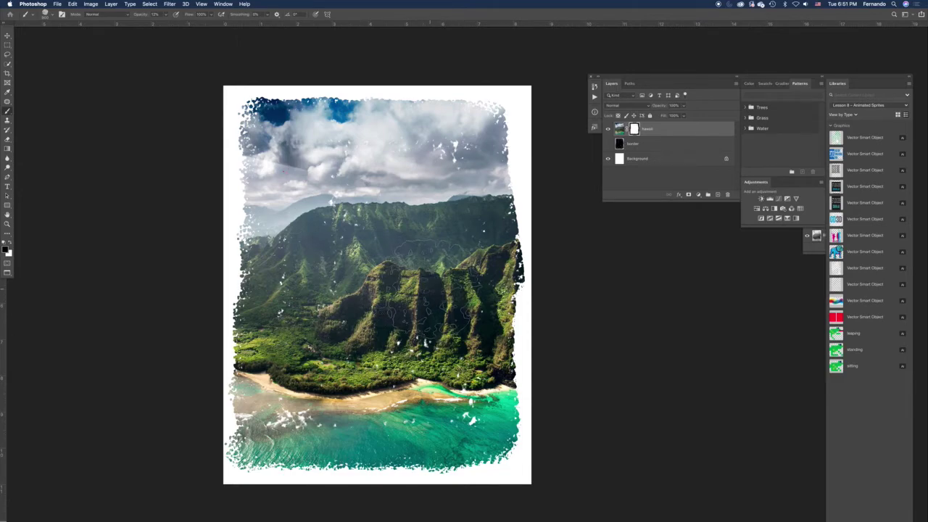
key("super+z")
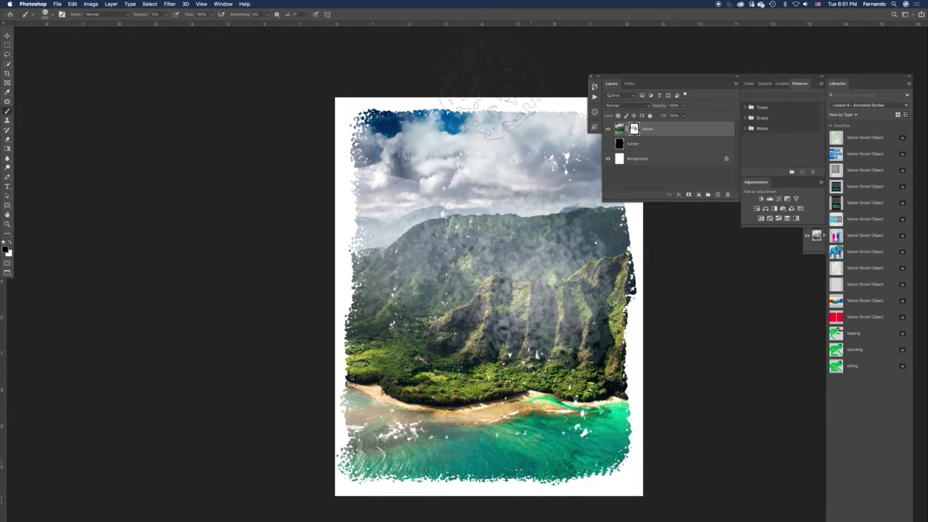
scroll(535, 198, "right", 5)
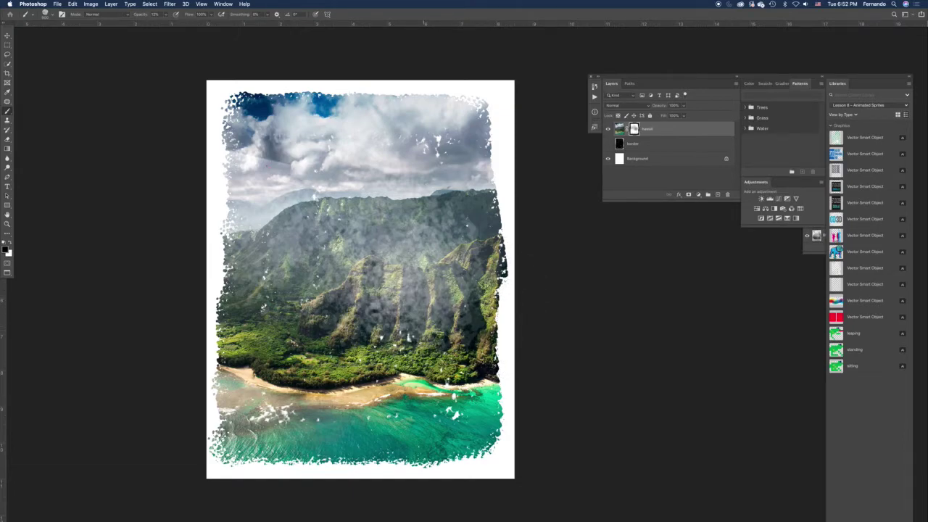
Step: Hide the hawaii photo and add an empty Layer 1 above Background
left_click(608, 129)
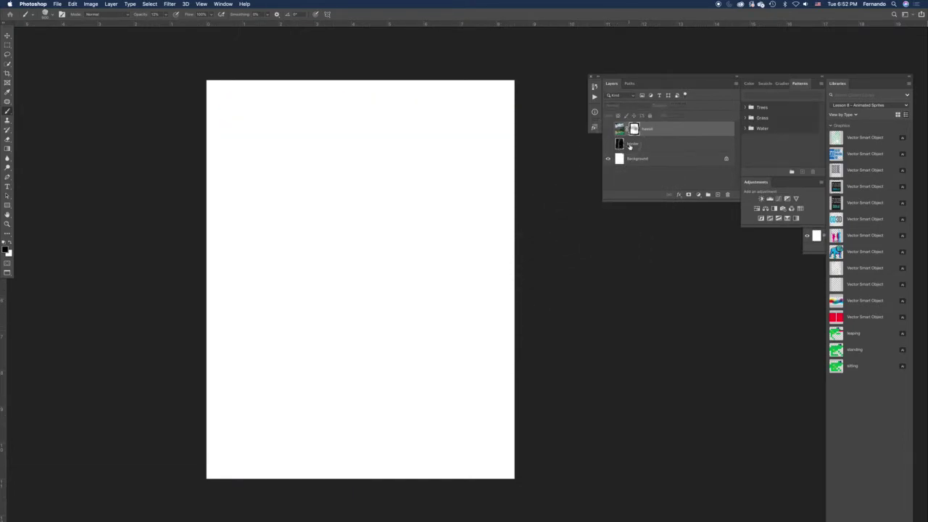
left_click(623, 144)
left_click(625, 159)
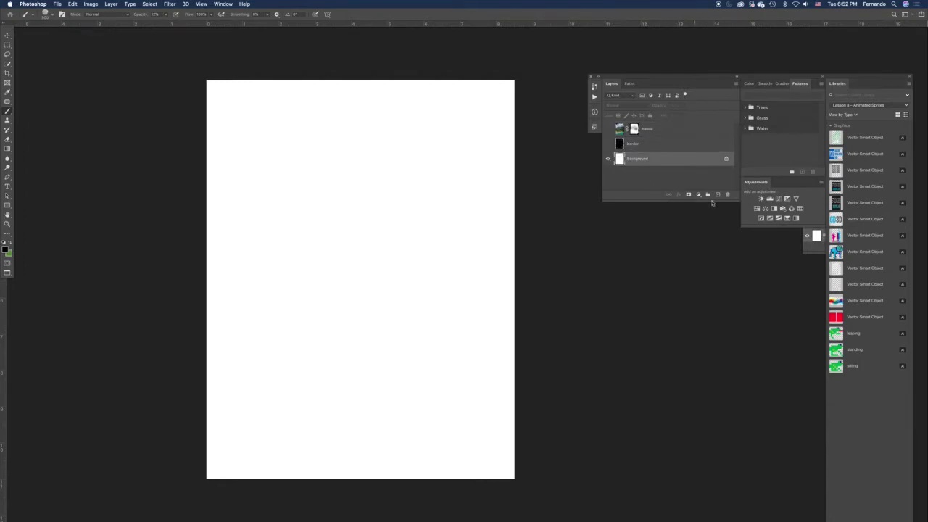
left_click(718, 195)
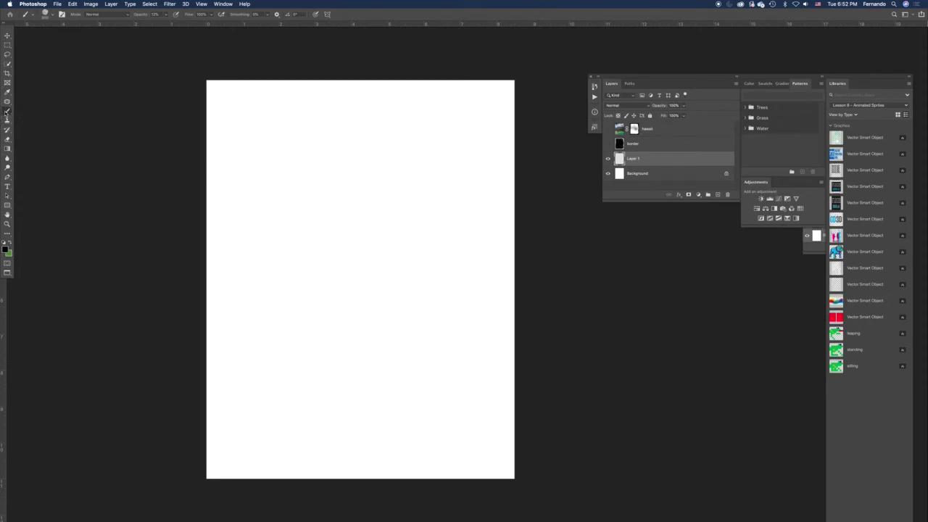
Step: Select the Brush tool with the Wet Media KYLE Ultimate Inking Thick 'n Thin preset
left_click(7, 111)
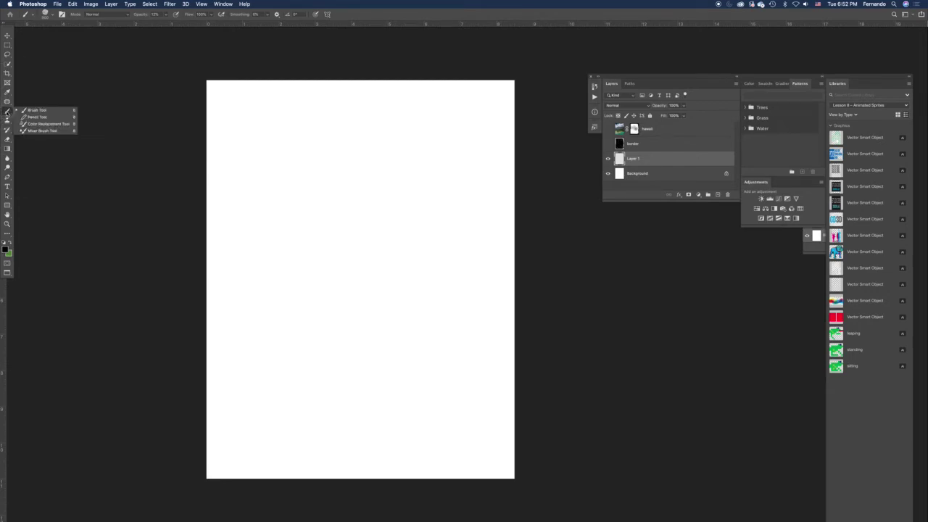
left_click(8, 113)
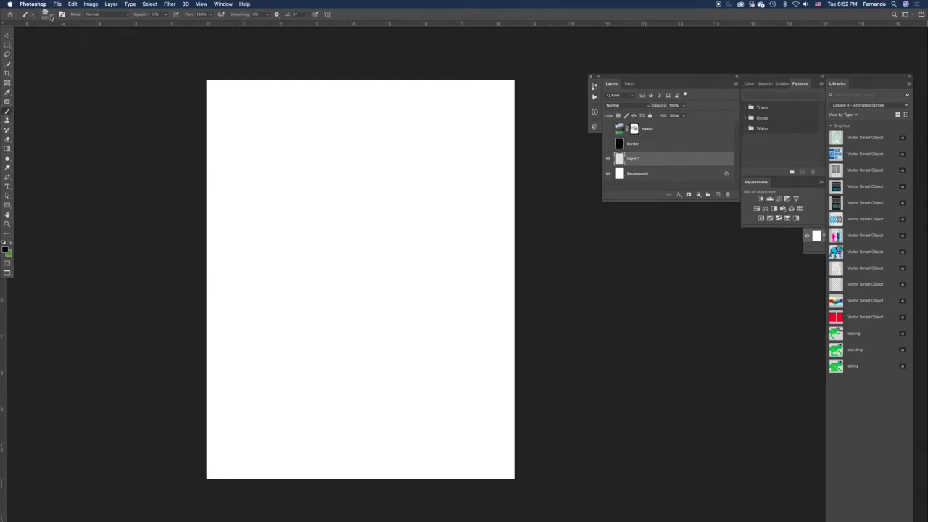
left_click(51, 17)
scroll(87, 112, "up", 3)
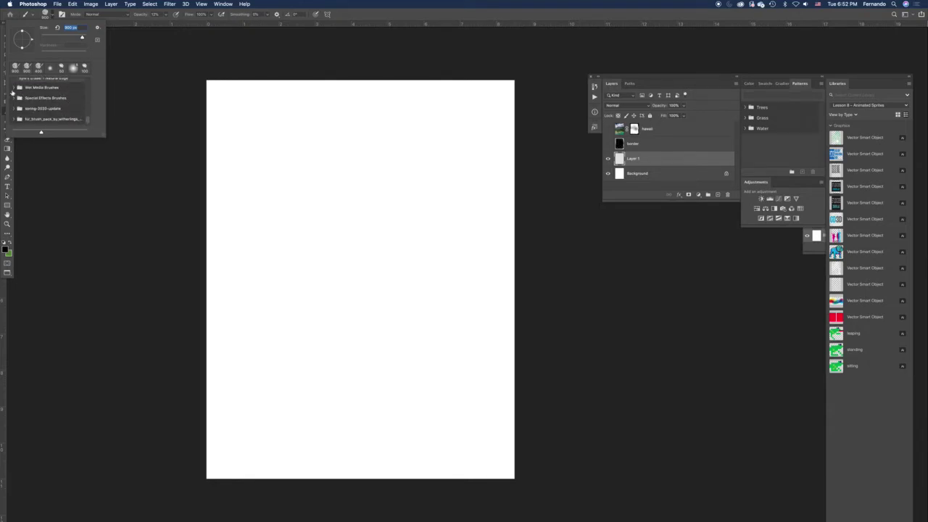
left_click(14, 87)
left_click(48, 101)
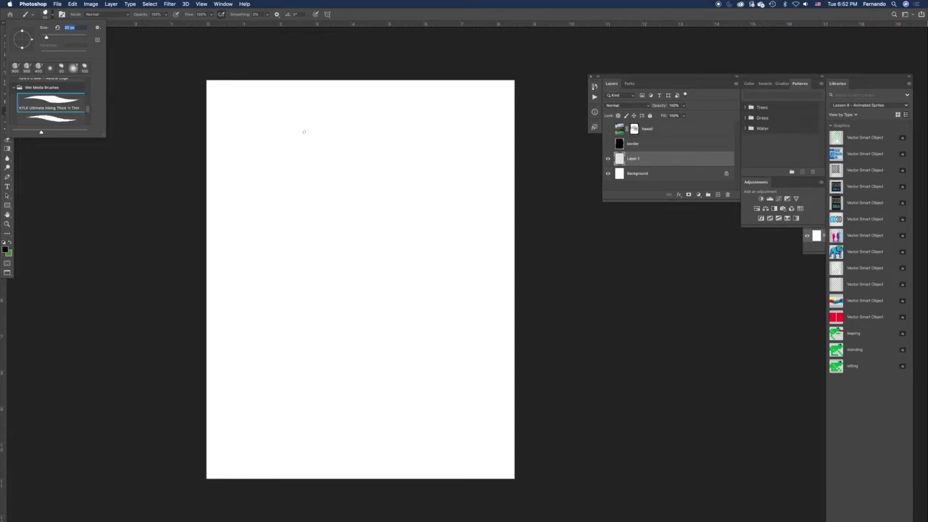
left_click(363, 15)
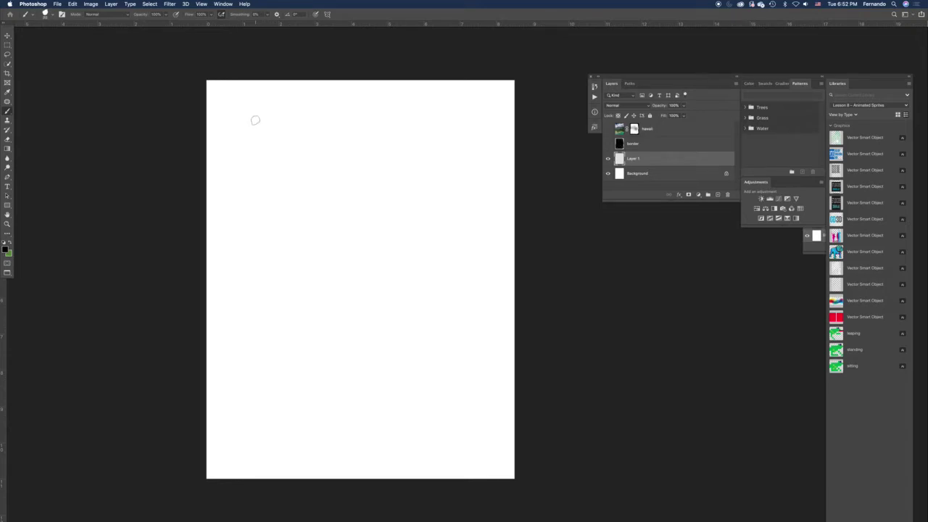
Step: Ink a black frame on Layer 1, fill its interior with a larger brush, and reselect the visible hawaii layer
mouse_move(243, 112)
left_mouse_down()
mouse_move(348, 108)
mouse_move(284, 122)
mouse_move(402, 114)
mouse_move(366, 104)
mouse_move(468, 112)
mouse_move(474, 259)
mouse_move(472, 250)
mouse_move(456, 295)
mouse_move(461, 283)
mouse_move(469, 383)
mouse_move(459, 459)
mouse_move(427, 440)
mouse_move(399, 448)
mouse_move(254, 424)
mouse_move(229, 431)
mouse_move(256, 227)
mouse_move(244, 147)
mouse_move(270, 118)
mouse_move(243, 151)
mouse_move(233, 183)
mouse_move(239, 227)
left_mouse_up()
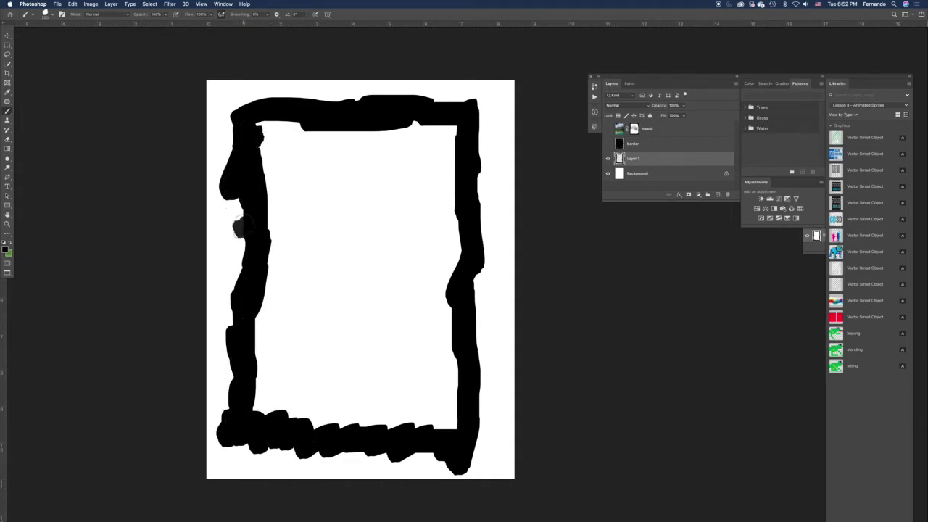
left_click_drag(232, 142, 258, 247)
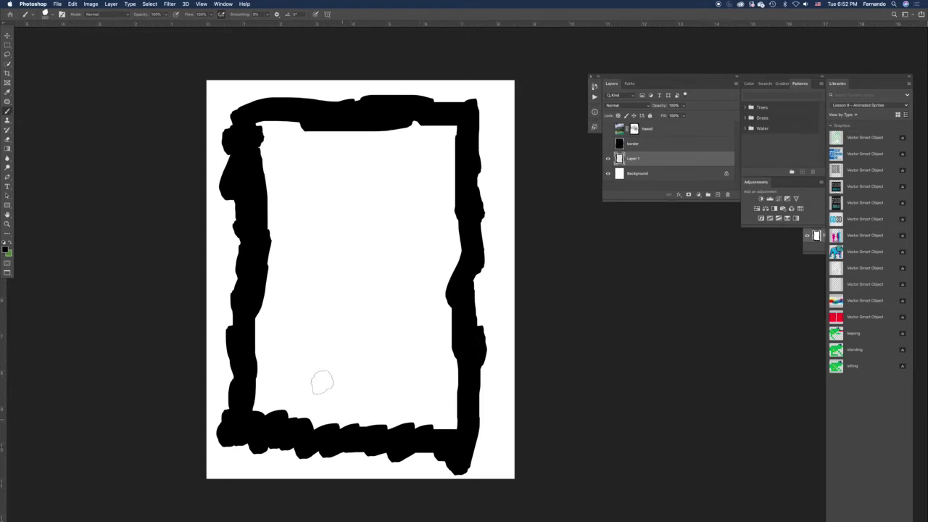
key("bracketright")
key("bracketright")
key("bracketright")
key("bracketright")
key("bracketright")
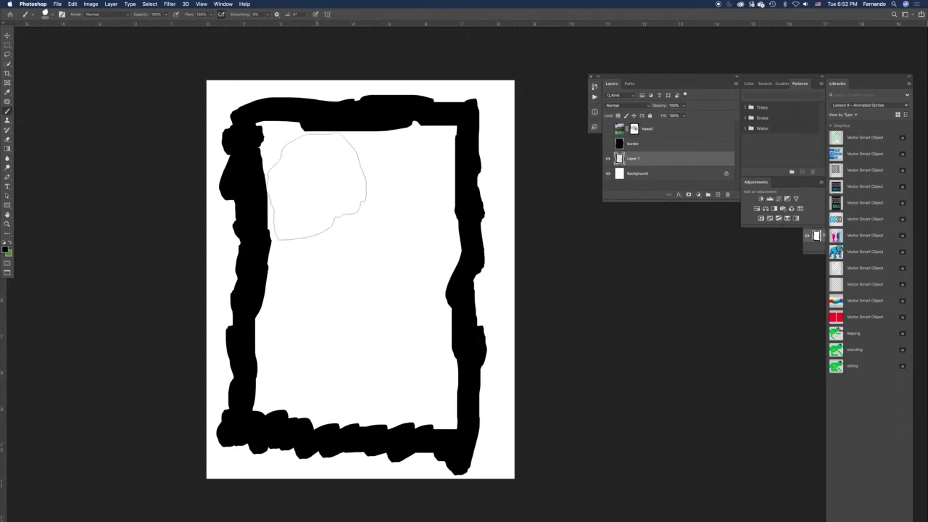
mouse_move(301, 174)
left_mouse_down()
mouse_move(347, 260)
mouse_move(315, 307)
mouse_move(301, 249)
mouse_move(290, 250)
mouse_move(303, 319)
mouse_move(332, 366)
mouse_move(291, 370)
mouse_move(294, 377)
mouse_move(410, 385)
mouse_move(422, 368)
mouse_move(390, 299)
mouse_move(419, 176)
mouse_move(414, 164)
mouse_move(304, 174)
mouse_move(274, 166)
mouse_move(385, 214)
mouse_move(445, 290)
left_mouse_up()
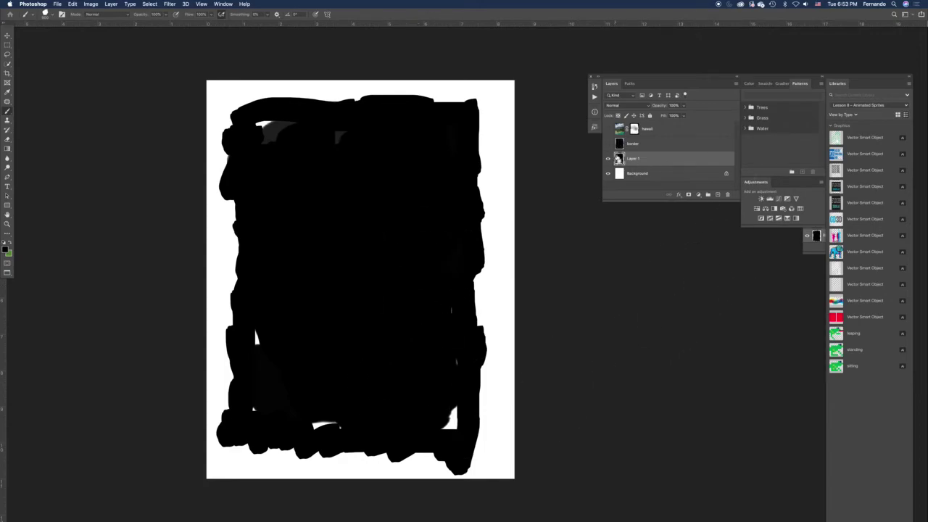
left_click(608, 129)
left_click(618, 130)
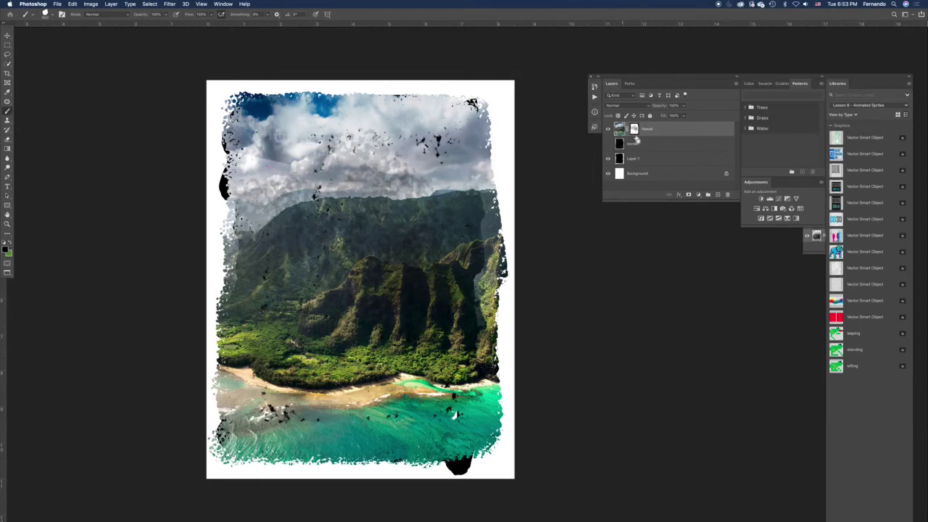
Step: Duplicate the hawaii layer and delete the copy's existing mask
left_click_drag(622, 132, 718, 194)
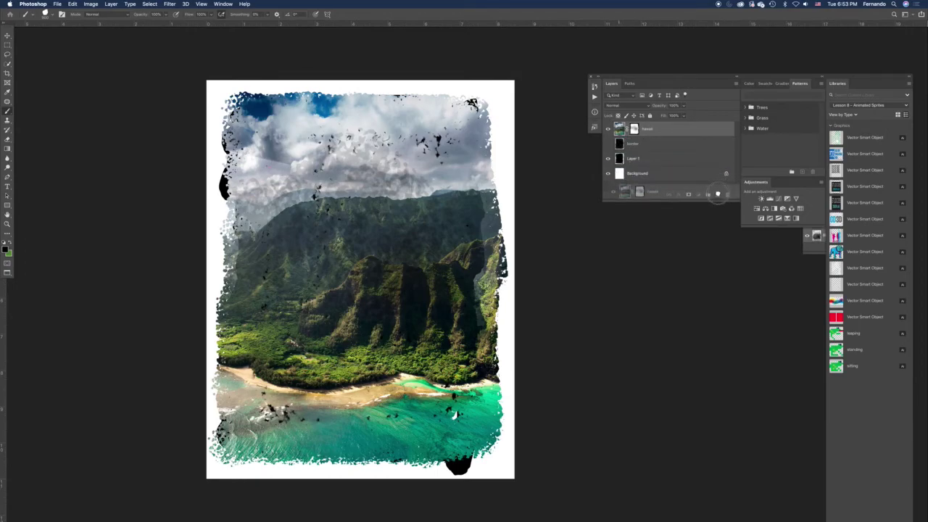
left_click_drag(636, 132, 727, 195)
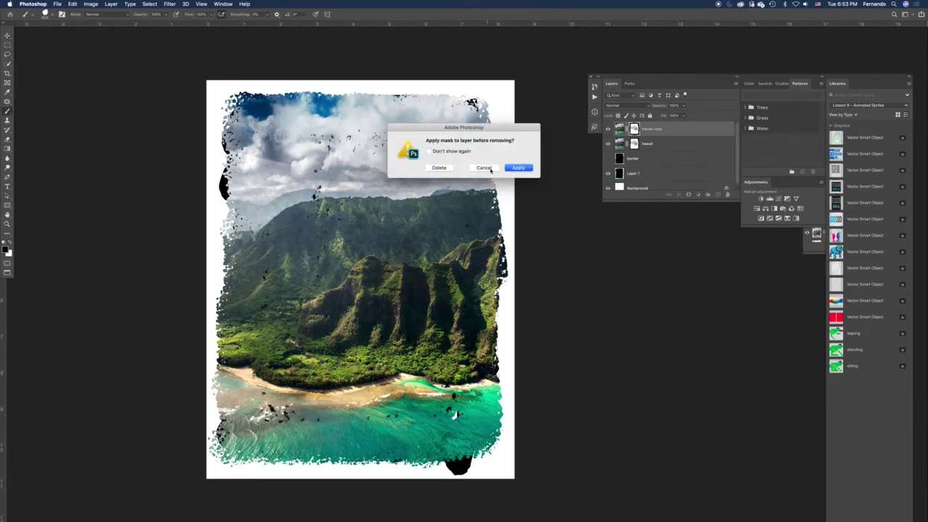
left_click(440, 168)
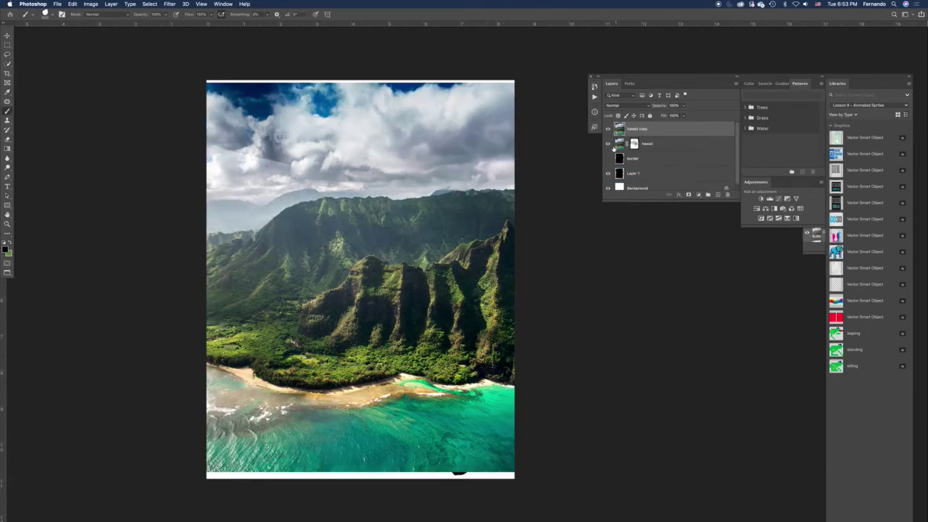
Step: Load Layer 1's inked shape as a selection and add it as a mask on hawaii copy
left_click(652, 176)
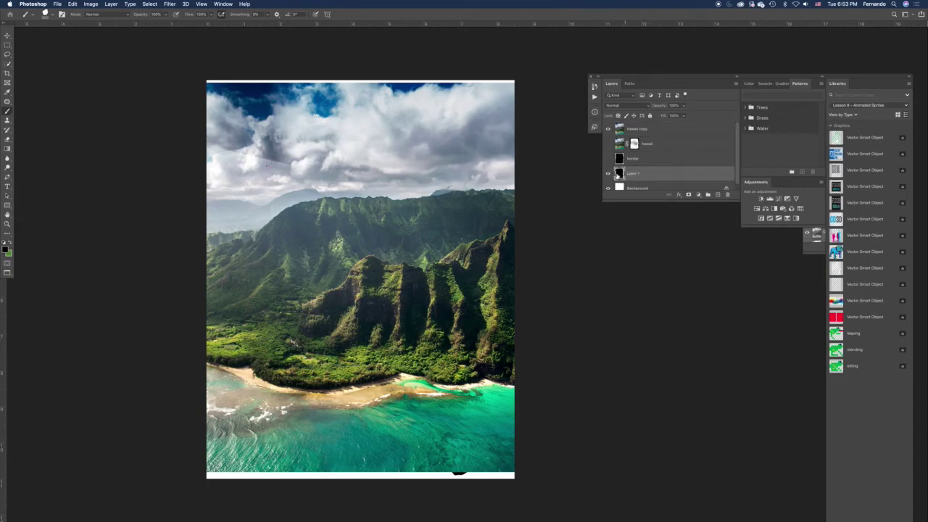
left_click(619, 173, "super")
left_click(635, 130)
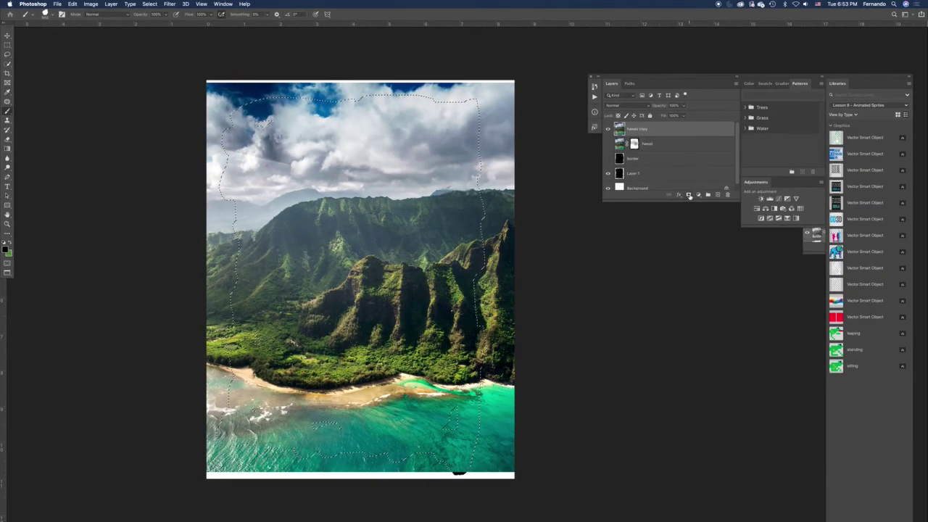
left_click(689, 195)
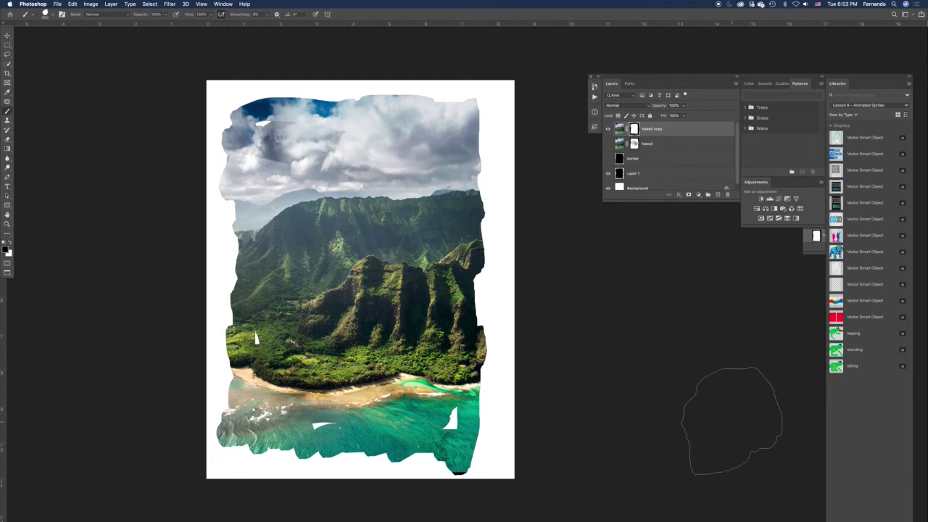
Step: Hide the panels, zoom in to inspect the ragged wet-brush edges, then zoom back out
key("Tab")
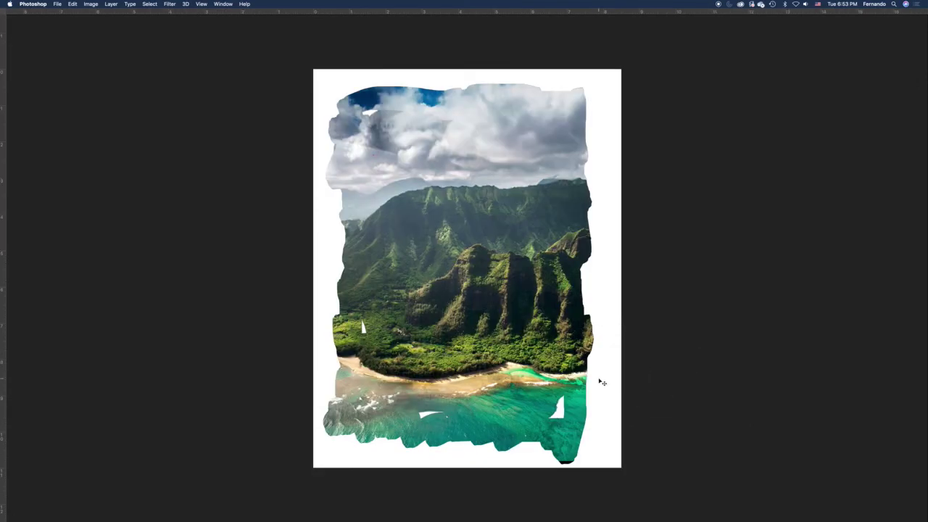
key("super+equal")
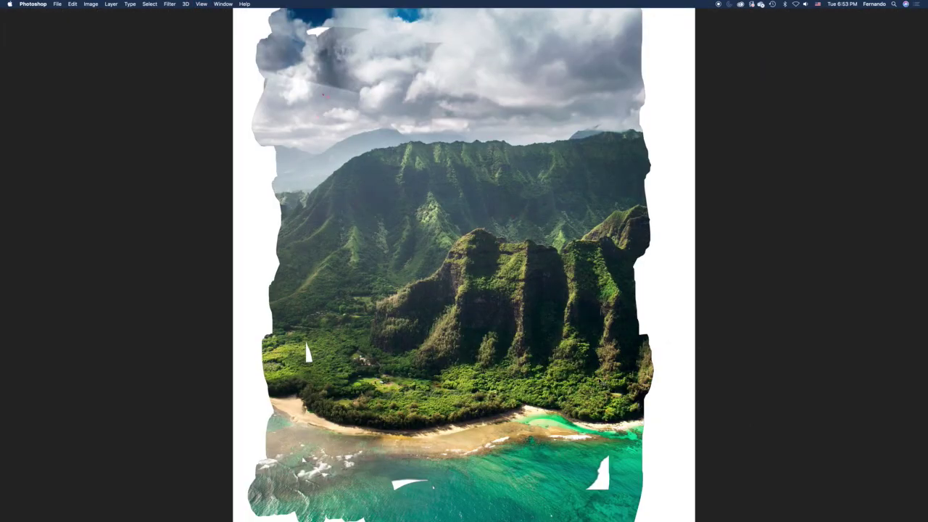
key("super+equal")
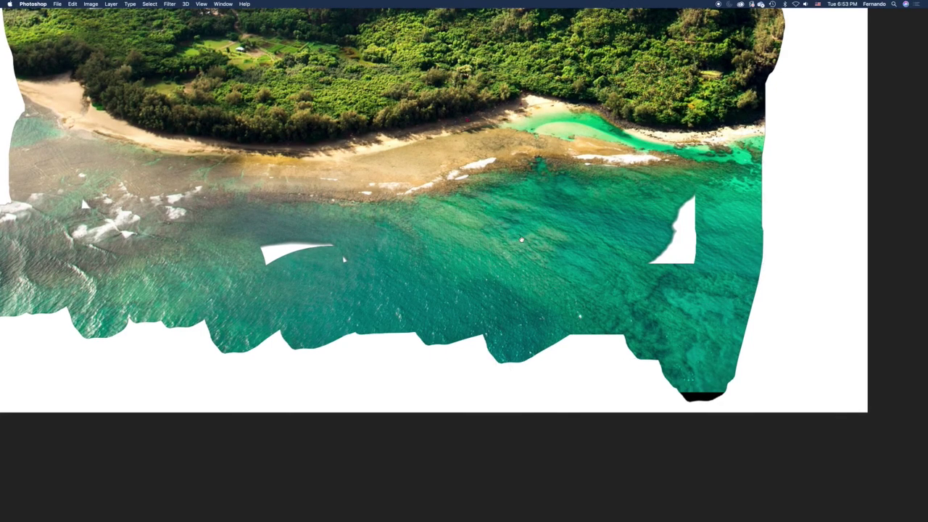
key("super+minus")
key("super+minus")
key("super+minus")
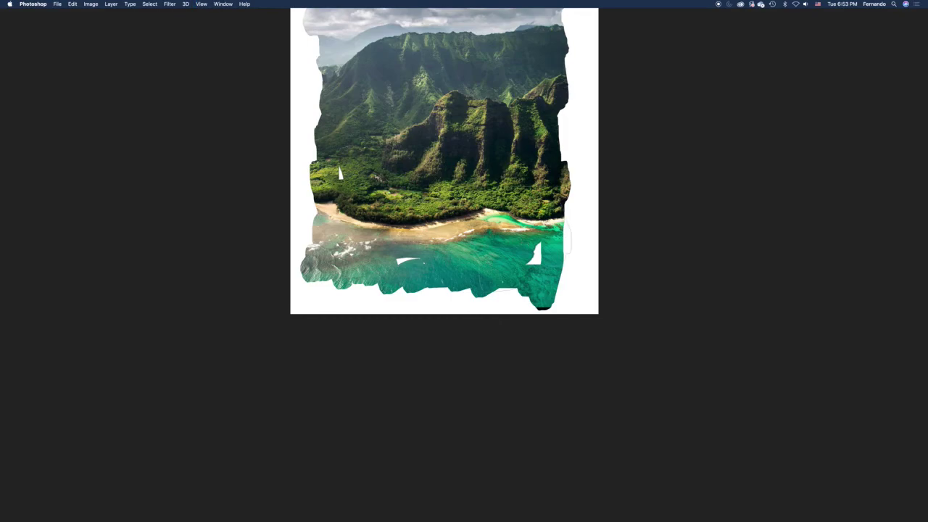